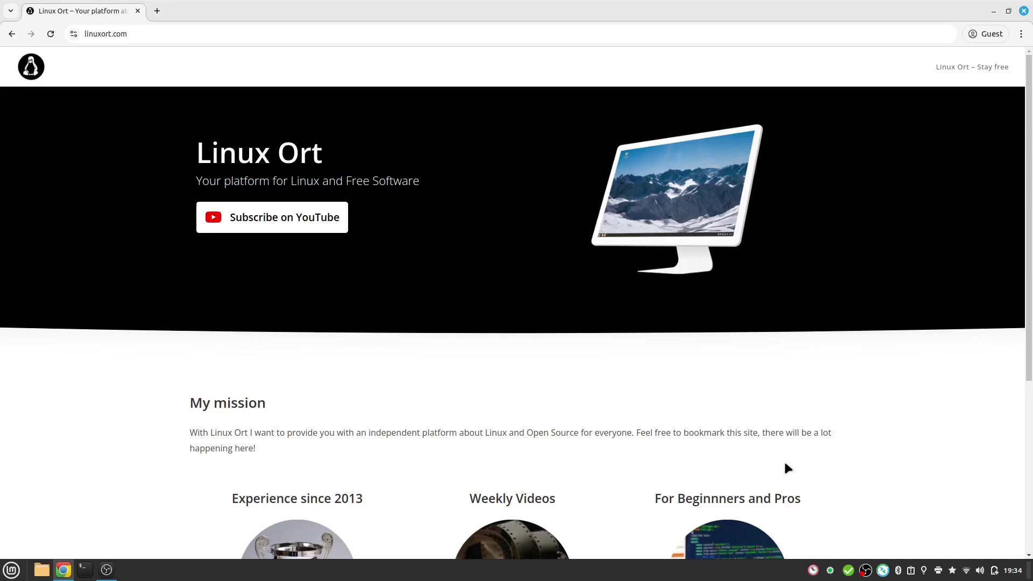
# Minimize the Chrome window showing the Linux Ort homepage to reveal the desktop
pyautogui.click(993, 10)
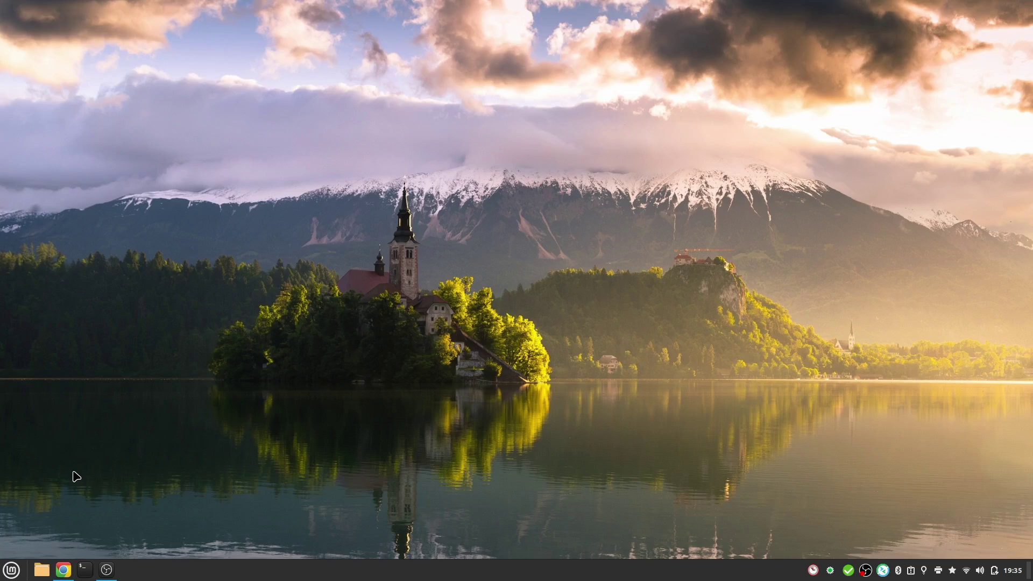
# Launch the Welcome Screen by searching 'well' in the Mint menu, showing Linux Mint 21.3 Cinnamon
pyautogui.click(18, 571)
pyautogui.write('well')
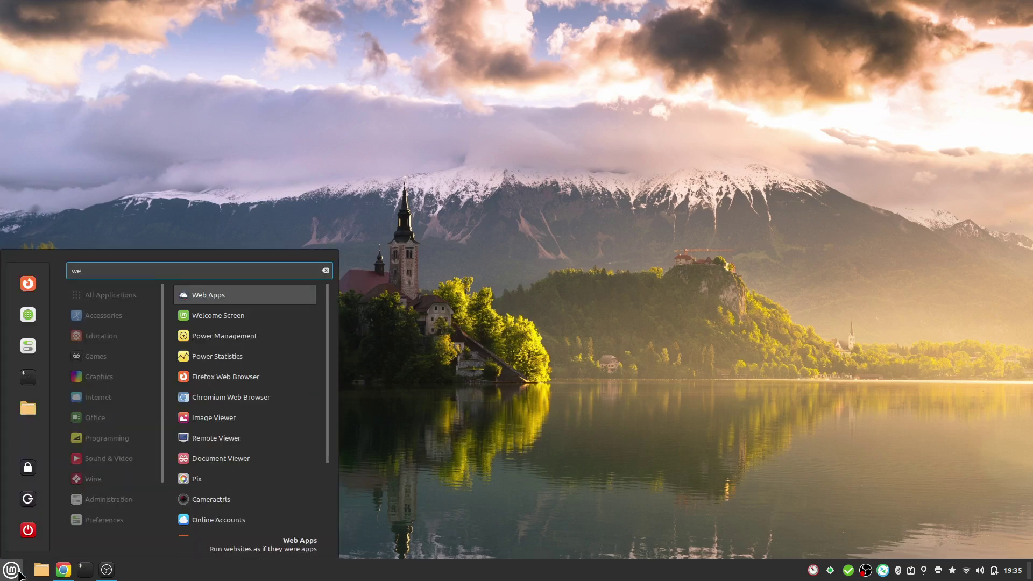
pyautogui.press('Return')
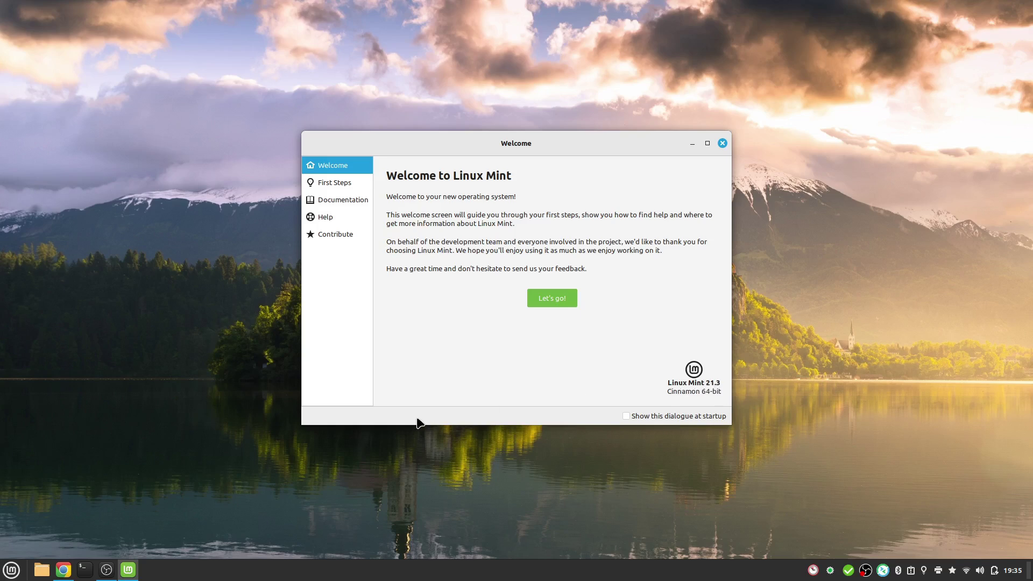
# Launch Update Manager by searching 'up', reposition its window, and check the Edit menu
pyautogui.click(10, 569)
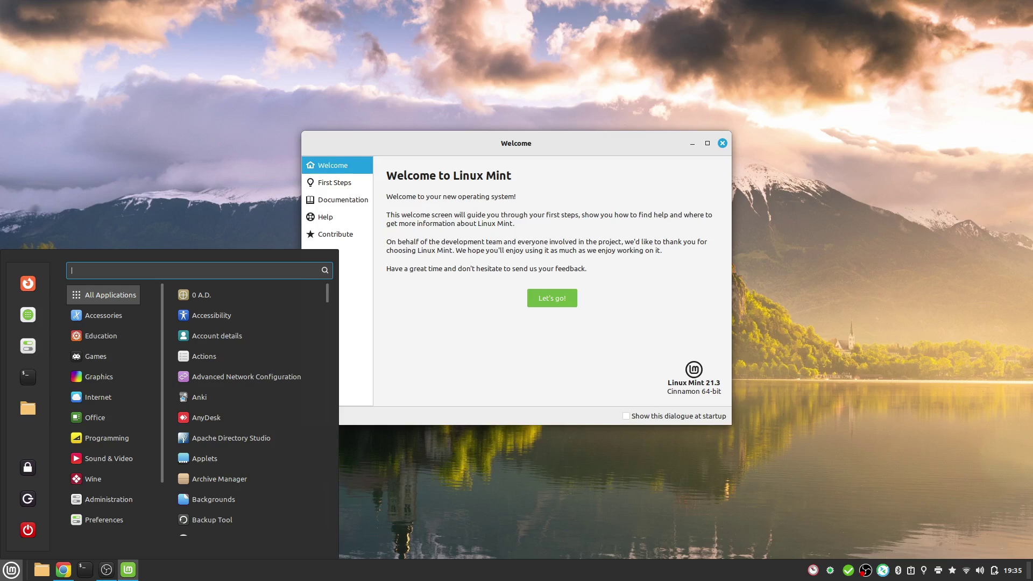
pyautogui.write('up')
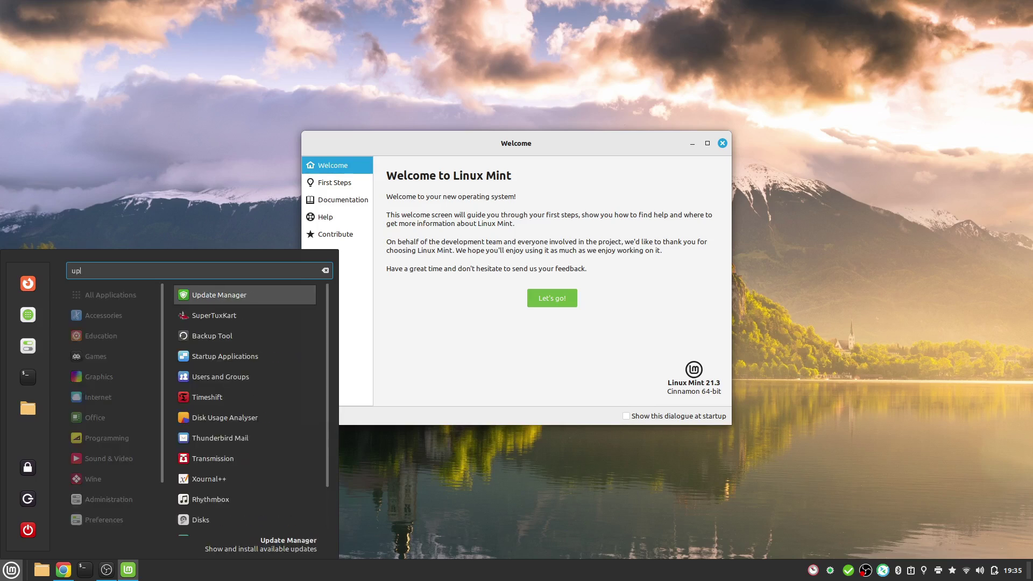
pyautogui.press('Return')
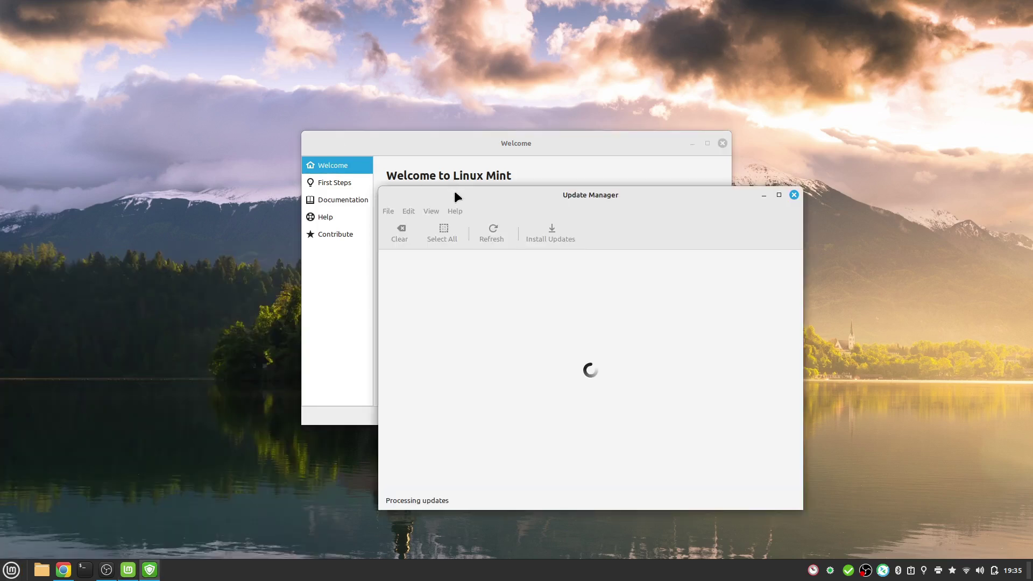
pyautogui.moveTo(455, 192); pyautogui.dragTo(370, 80)
pyautogui.click(324, 98)
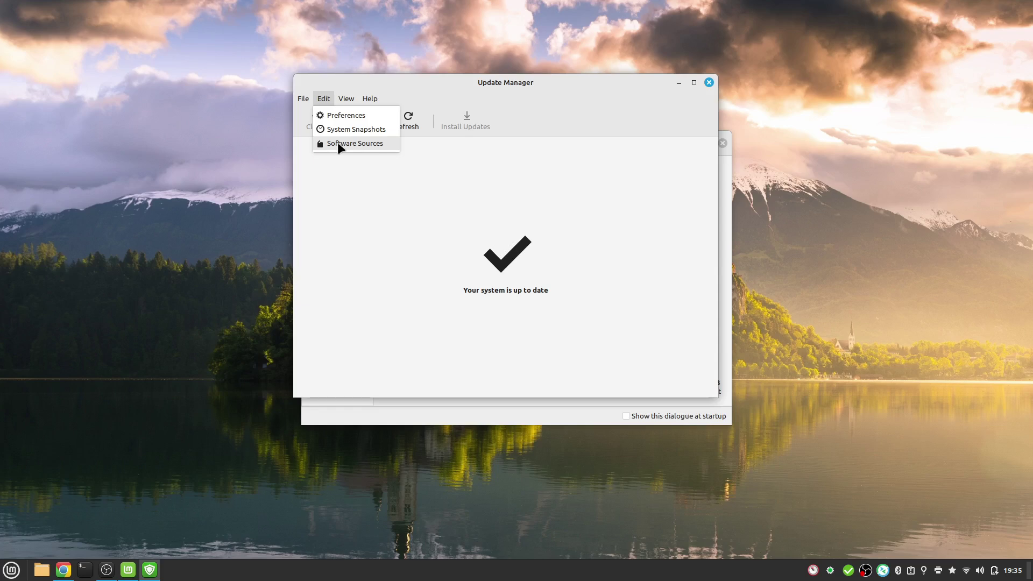
pyautogui.click(643, 102)
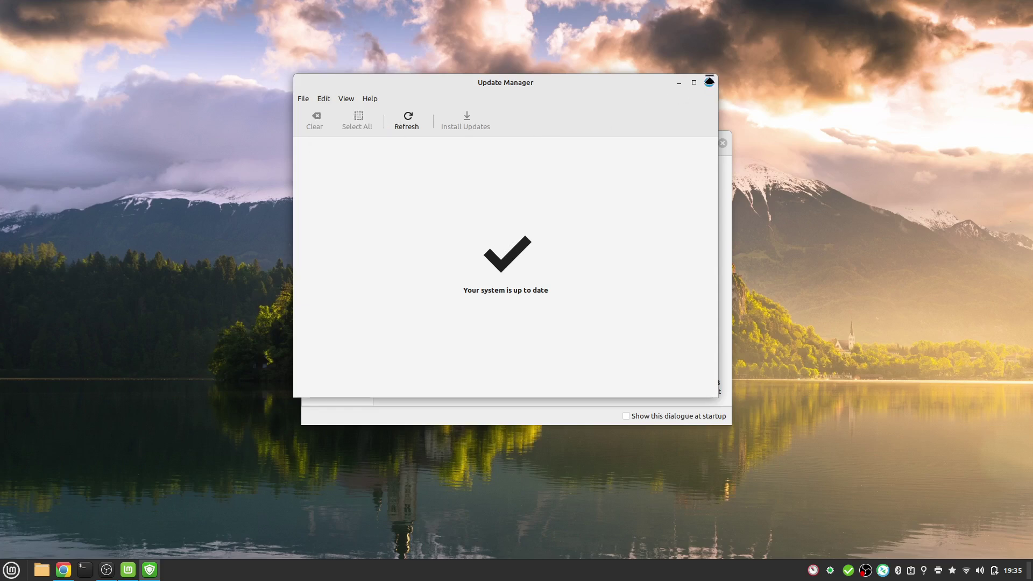
# Close Update Manager and then the Welcome window
pyautogui.click(709, 83)
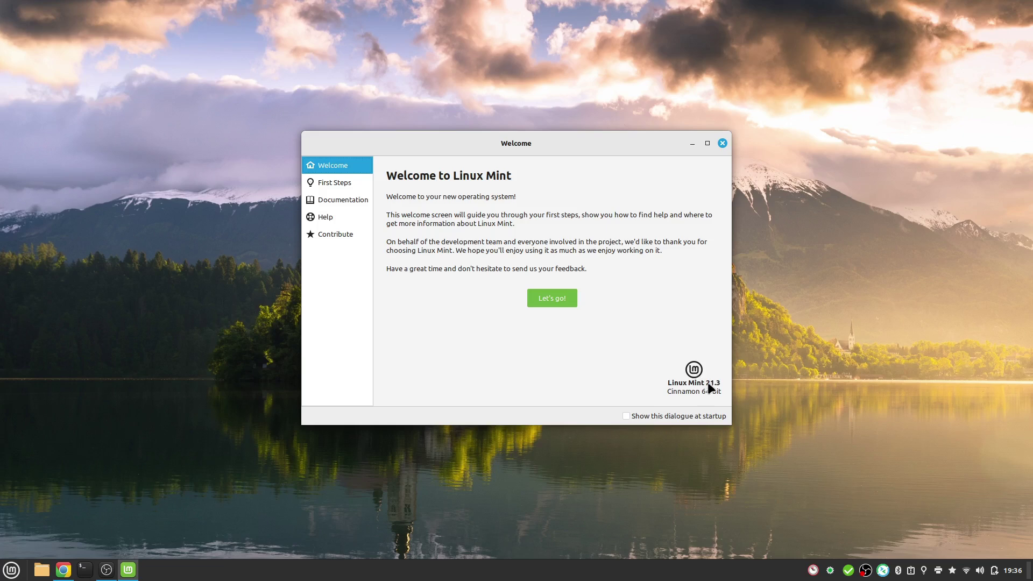
pyautogui.click(721, 143)
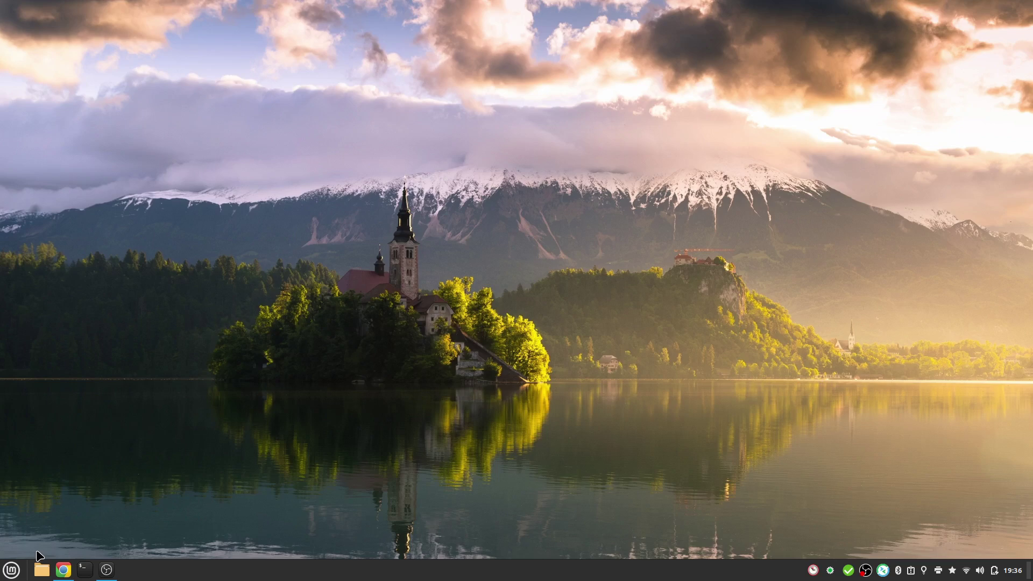
# Browse in Files from File System through etc and apt to sources.list.d
pyautogui.click(41, 569)
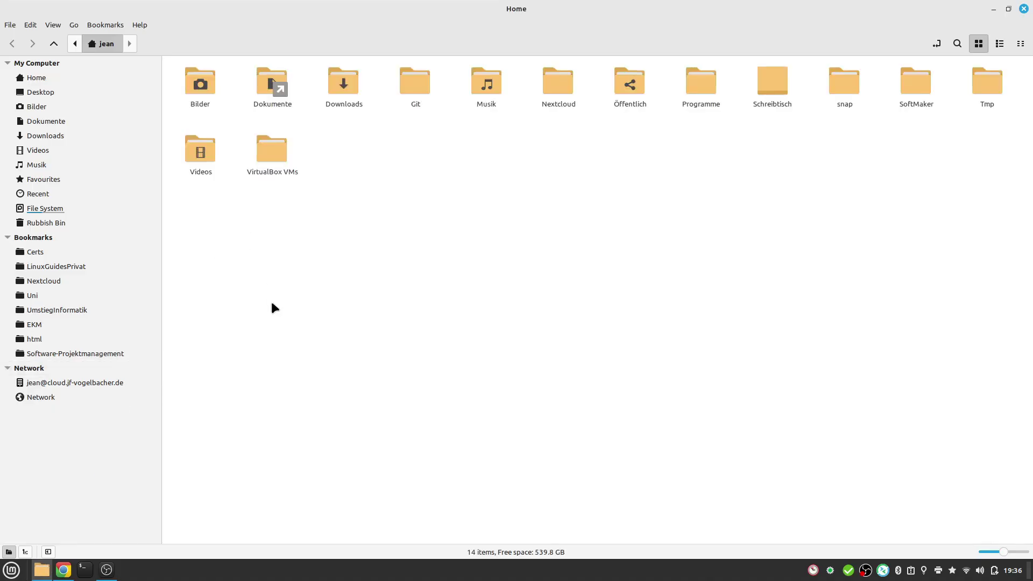
pyautogui.doubleClick(57, 36)
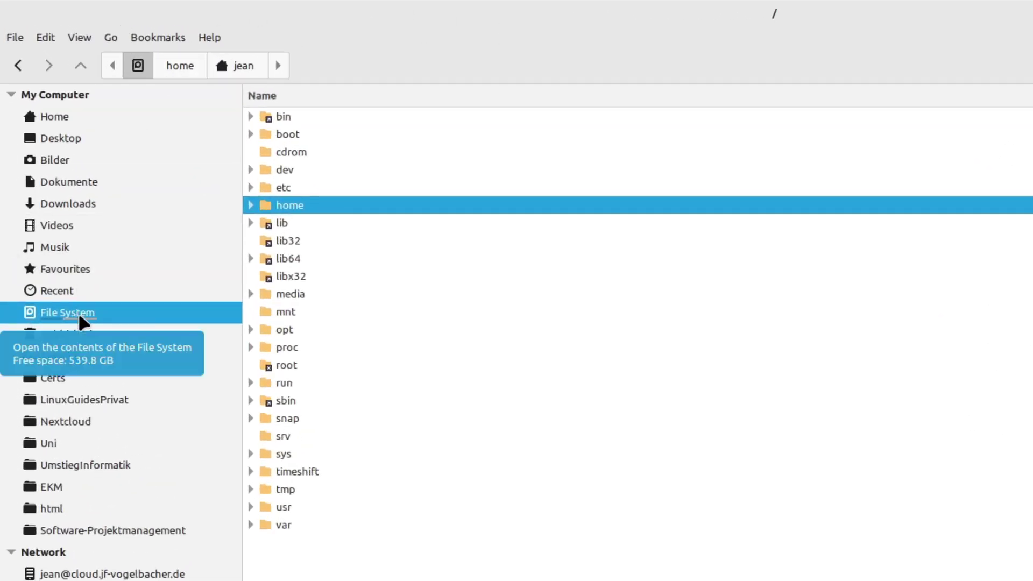
pyautogui.doubleClick(284, 188)
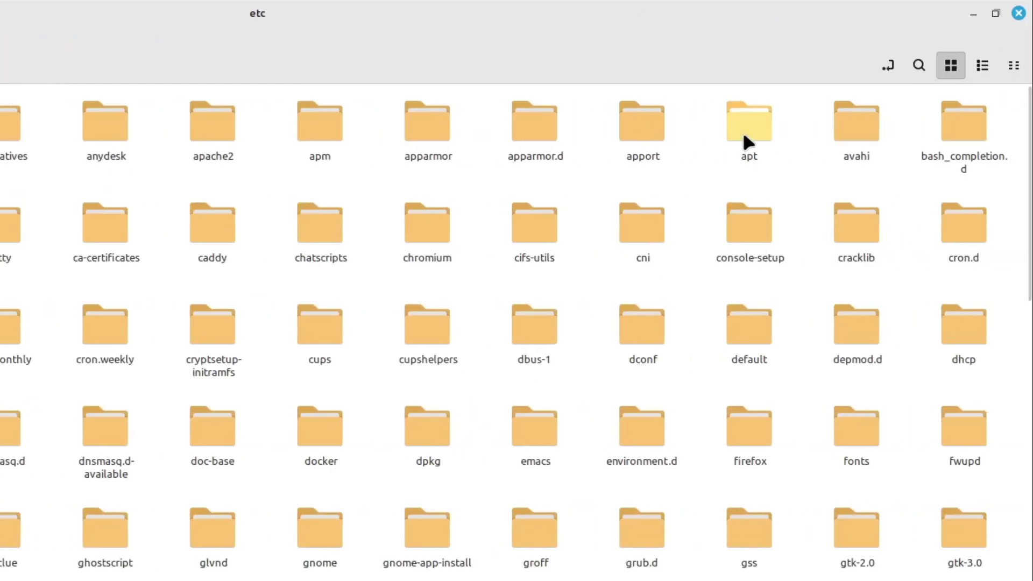
pyautogui.doubleClick(744, 134)
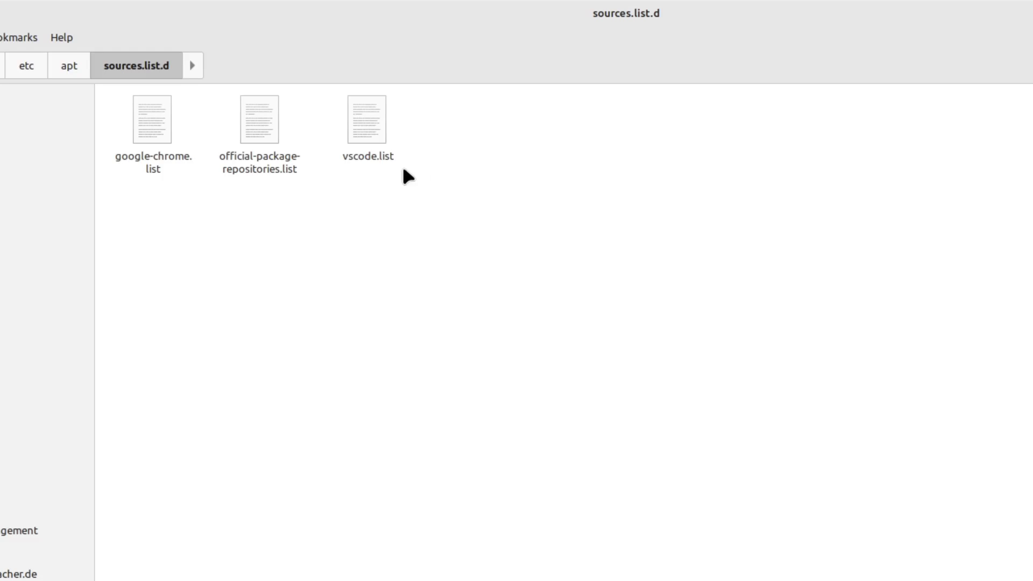
pyautogui.doubleClick(273, 168)
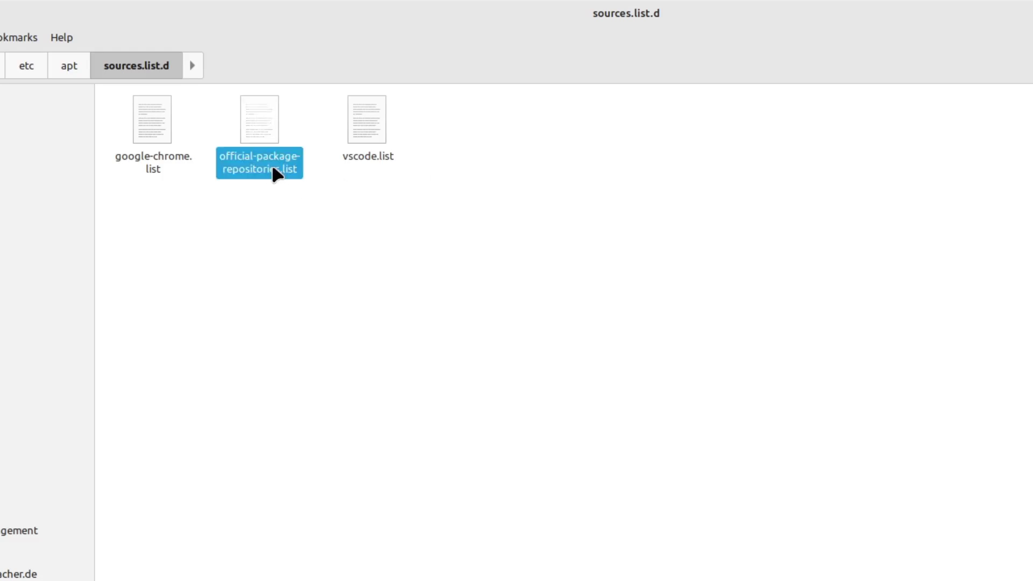
# Reopen the sources.list.d folder as root, authenticating with the account password
pyautogui.rightClick(299, 316)
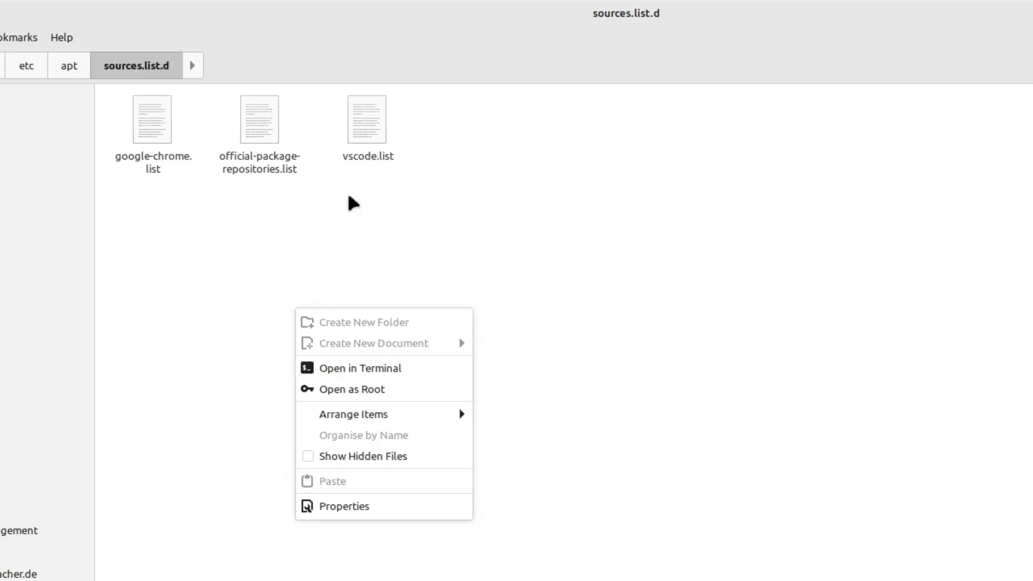
pyautogui.click(380, 392)
pyautogui.write('••••••••')
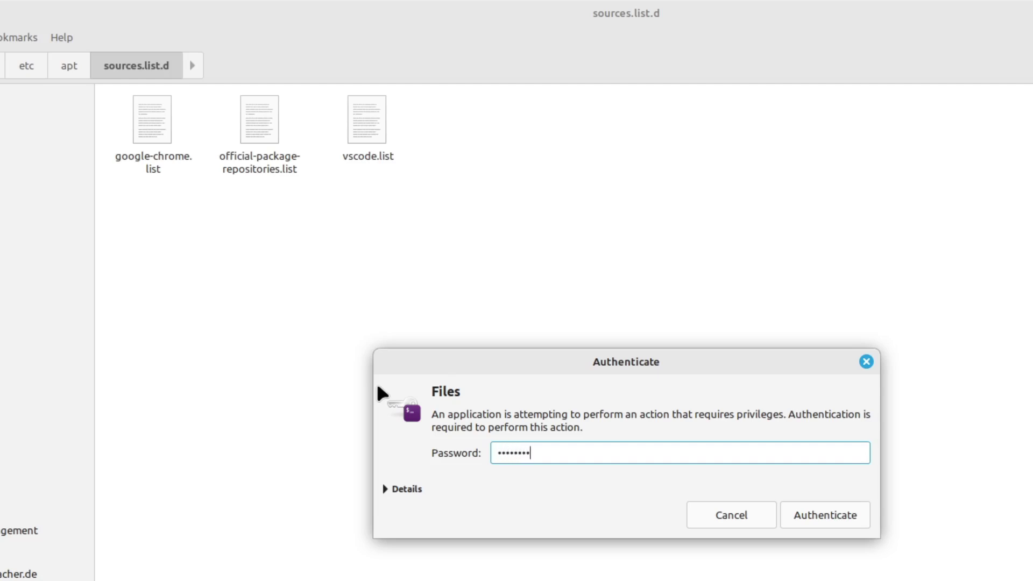
pyautogui.press('Return')
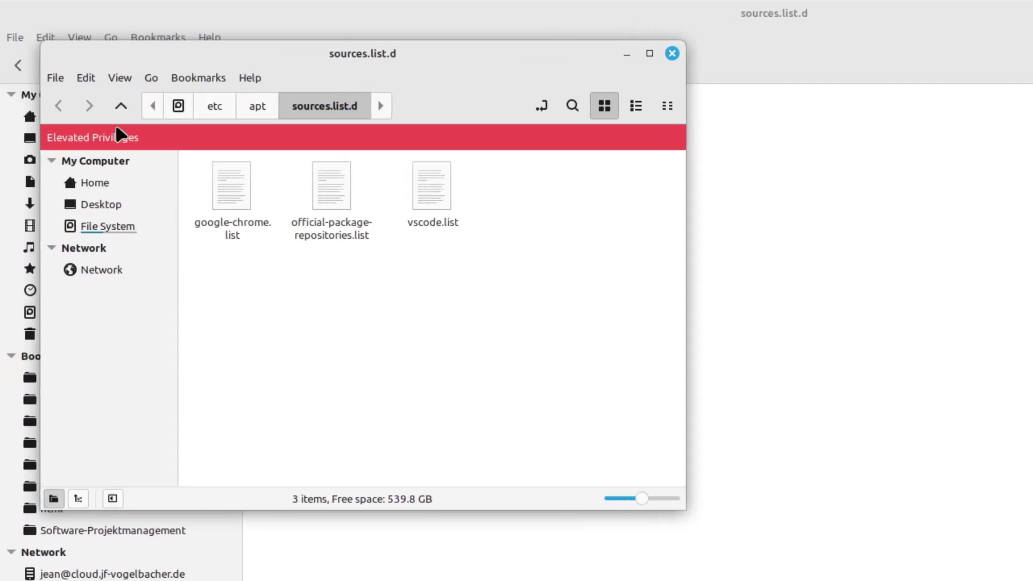
# Open official-package-repositories.list in a maximised Xed and highlight the virginia codename on line 1
pyautogui.doubleClick(331, 215)
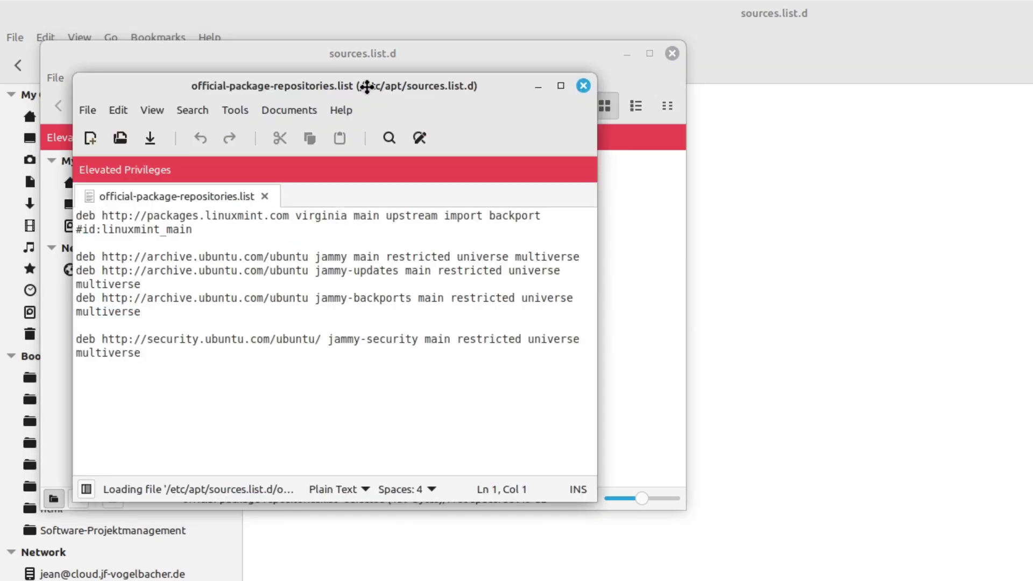
pyautogui.doubleClick(369, 91)
pyautogui.scroll(5, 271, 221)
pyautogui.scroll(2, 272, 222)
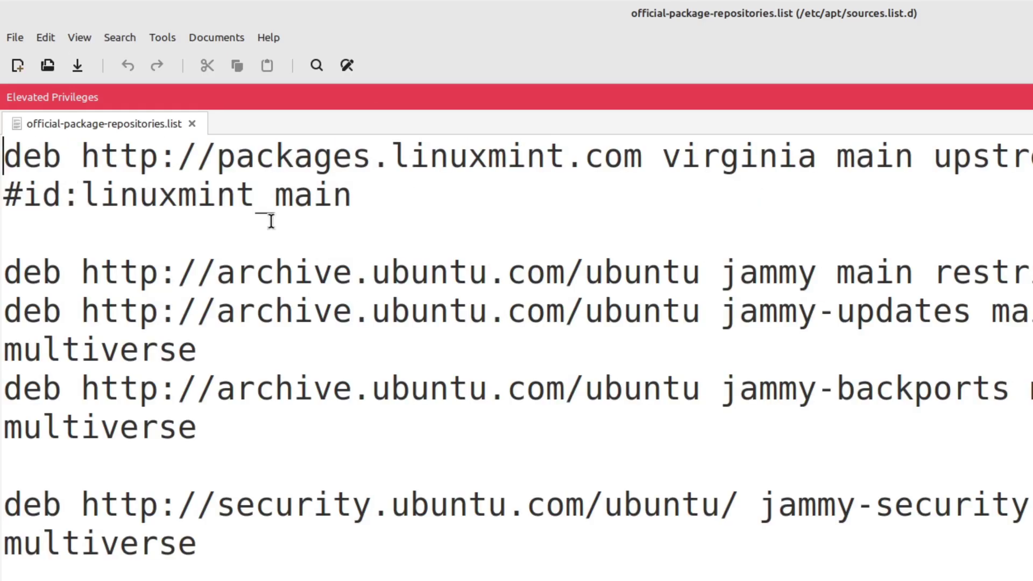
pyautogui.scroll(-5, 272, 222)
pyautogui.scroll(4, 272, 221)
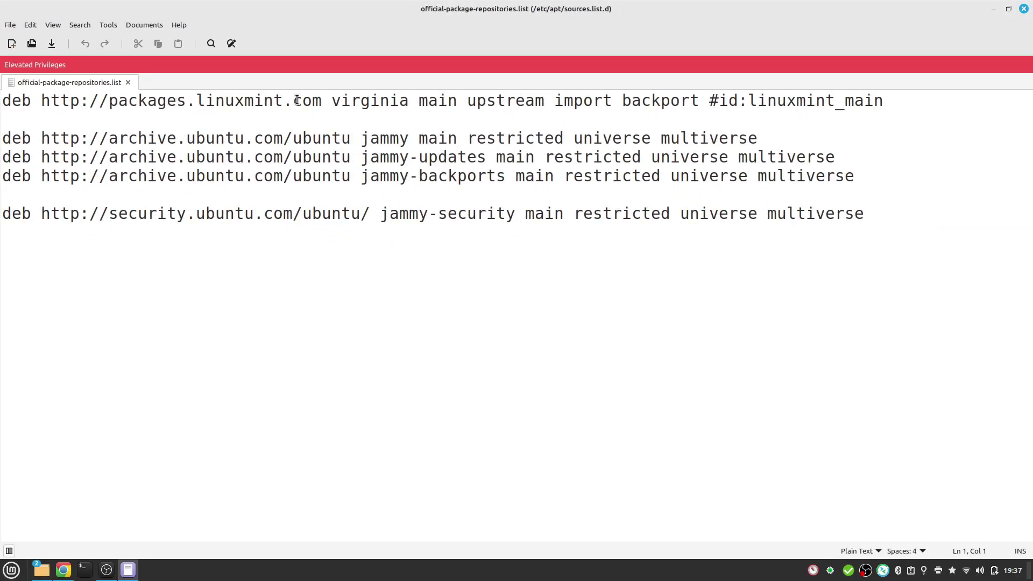
pyautogui.click(339, 103)
pyautogui.keyDown('shift'); pyautogui.click(399, 94); pyautogui.keyUp('shift')
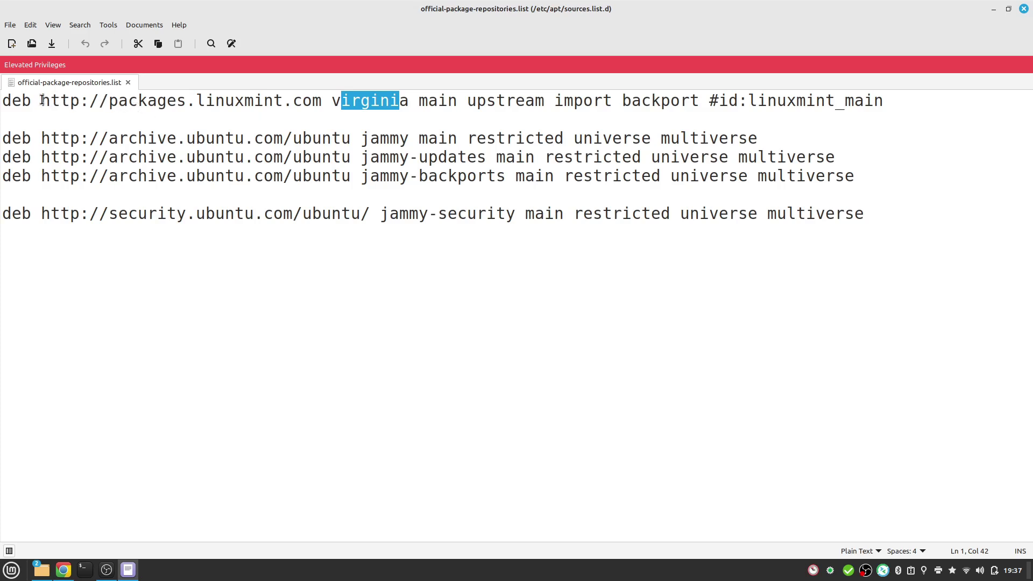
pyautogui.click(79, 101)
pyautogui.write('s')
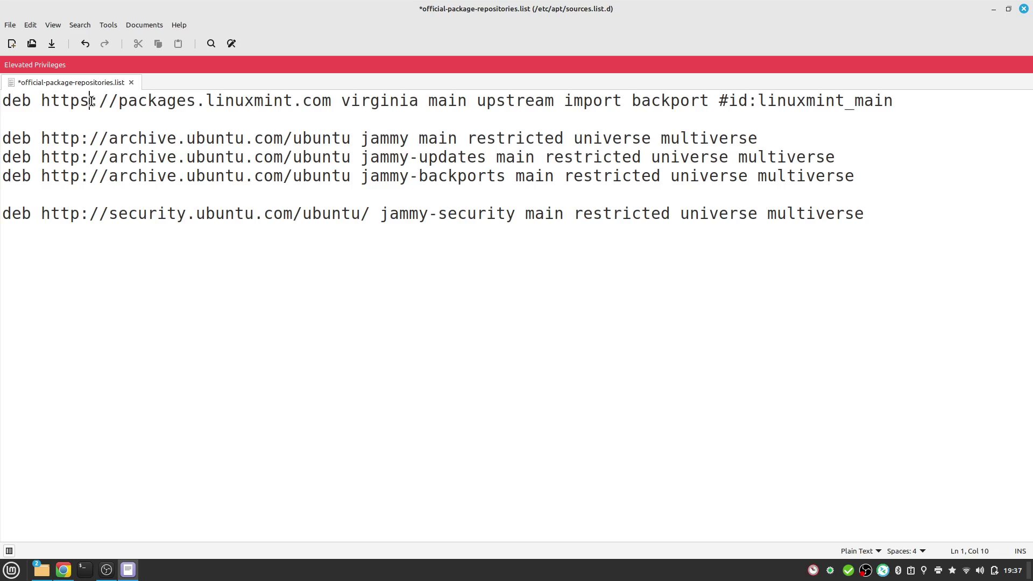
pyautogui.click(159, 102)
pyautogui.doubleClick(160, 102)
pyautogui.write('fastly')
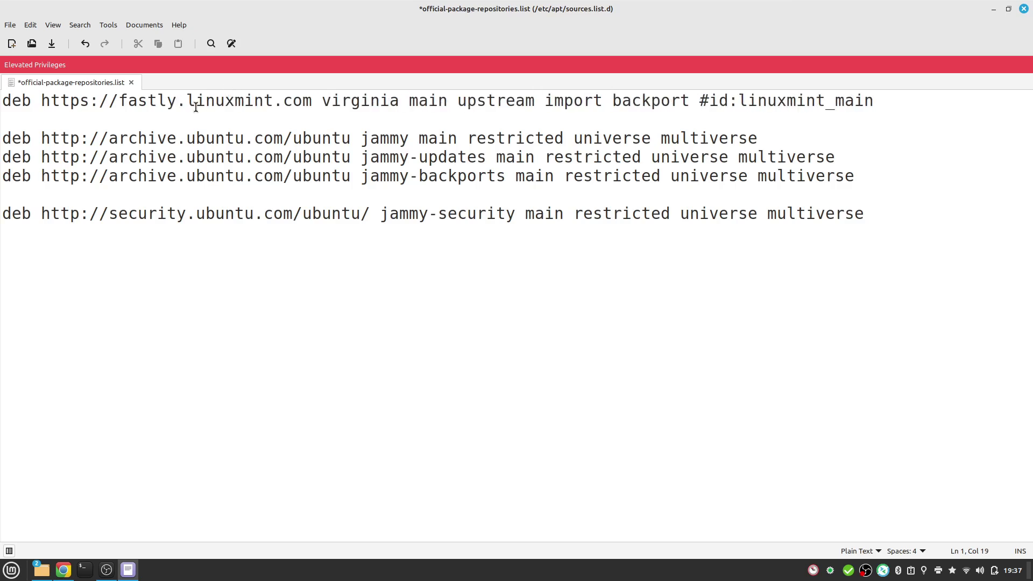
pyautogui.doubleClick(295, 101)
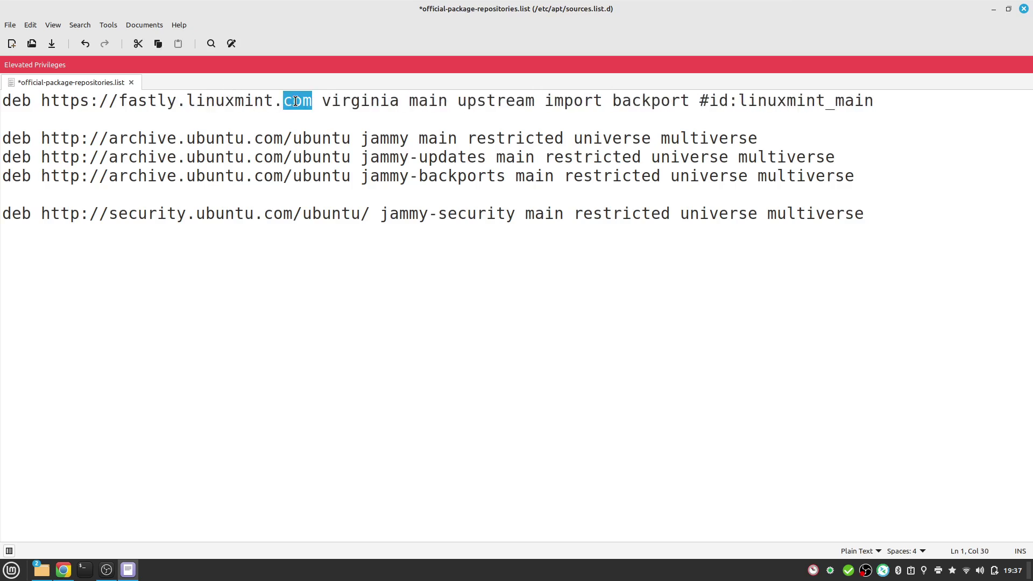
pyautogui.write('io')
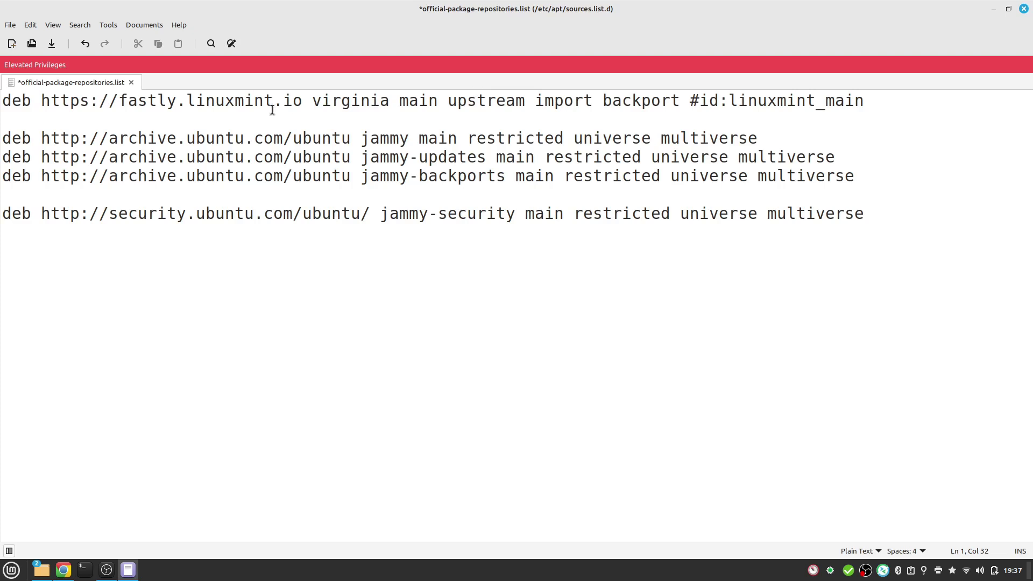
pyautogui.moveTo(300, 104); pyautogui.dragTo(39, 102)
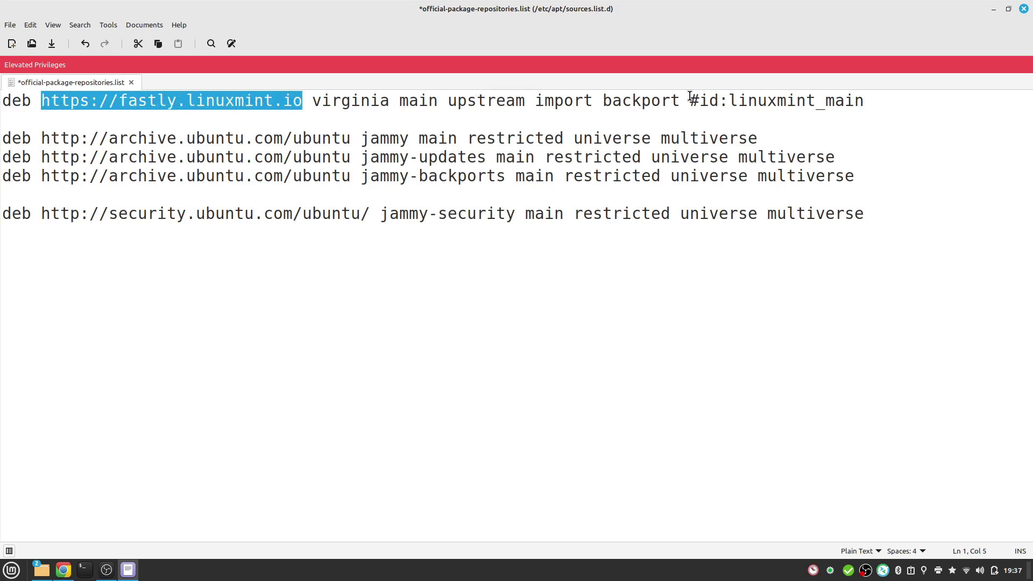
pyautogui.moveTo(688, 101); pyautogui.dragTo(875, 103)
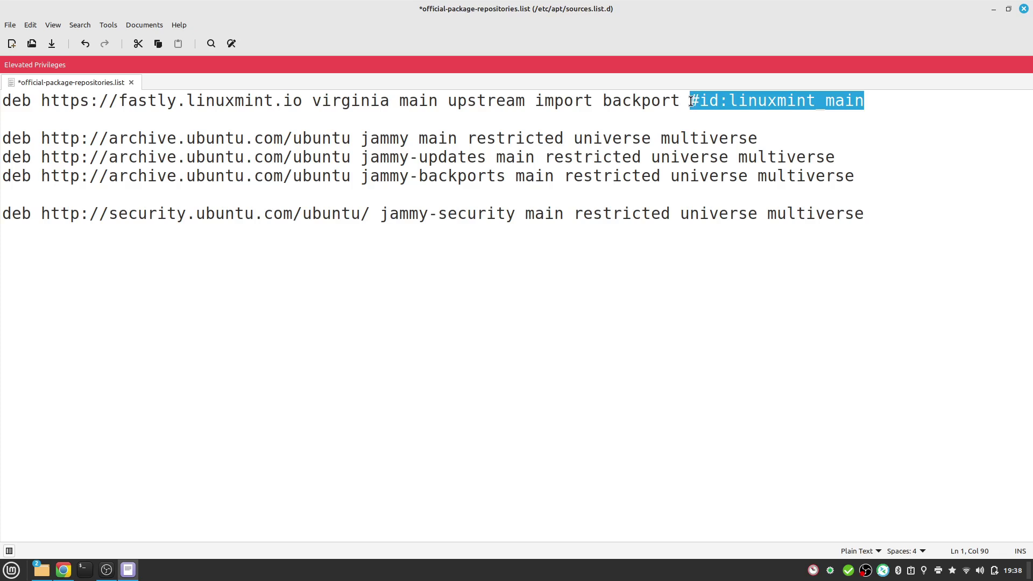
pyautogui.click(49, 48)
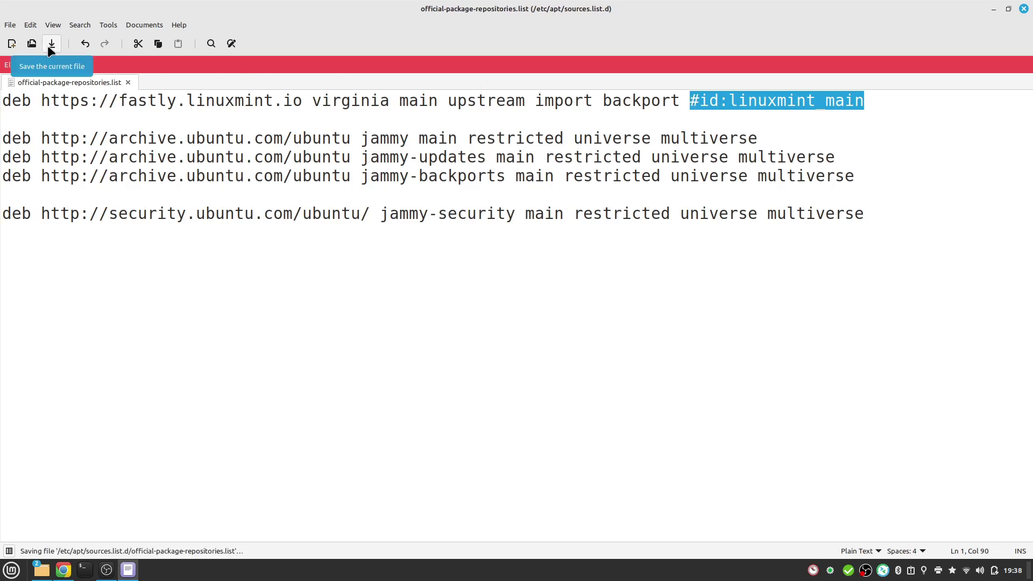
pyautogui.click(1024, 9)
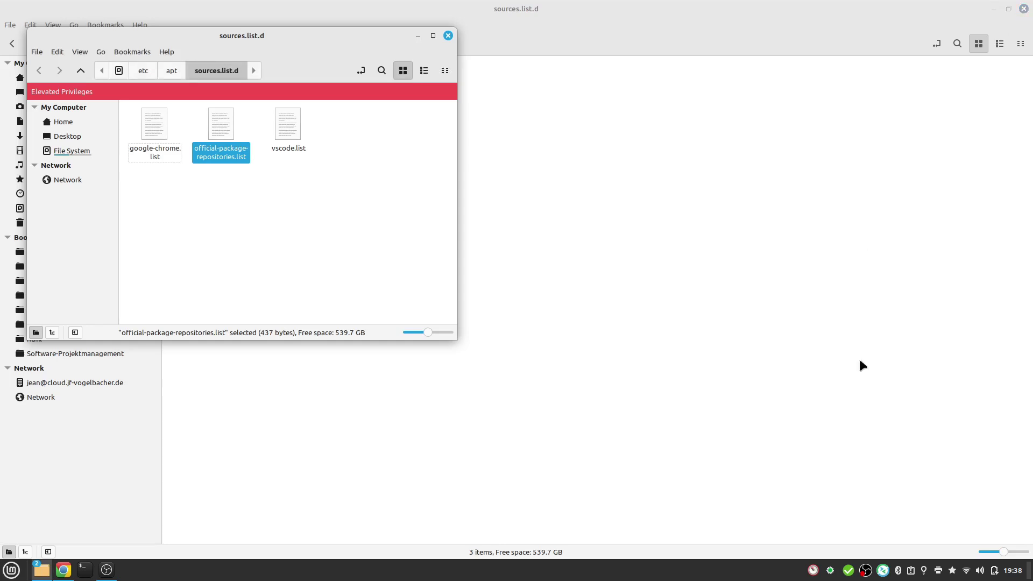
# Launch Update Manager via 'upd' and dismiss the corrupt configuration error to recheck updates
pyautogui.click(15, 577)
pyautogui.write('upd')
pyautogui.press('Return')
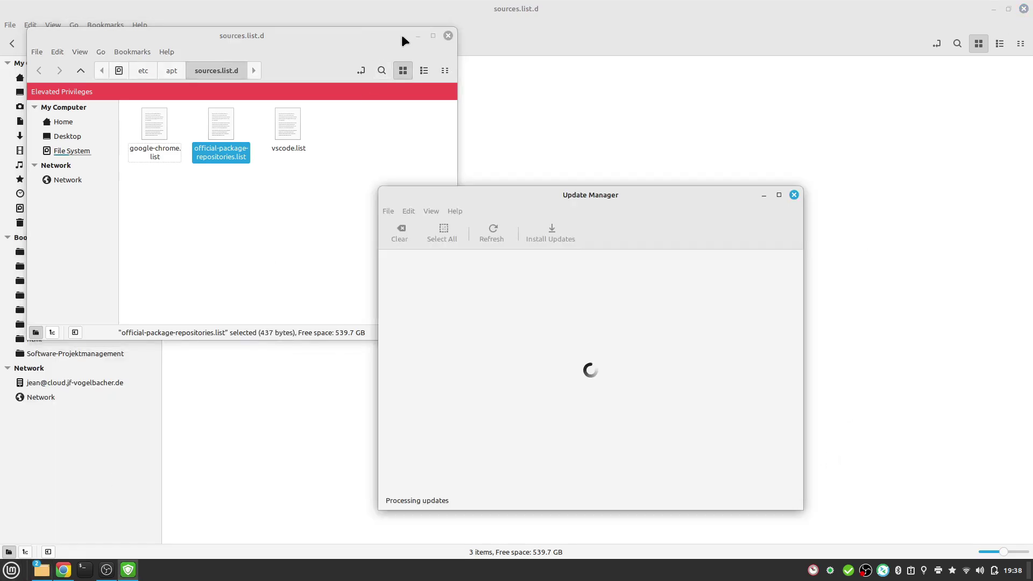
pyautogui.moveTo(573, 192); pyautogui.dragTo(496, 110)
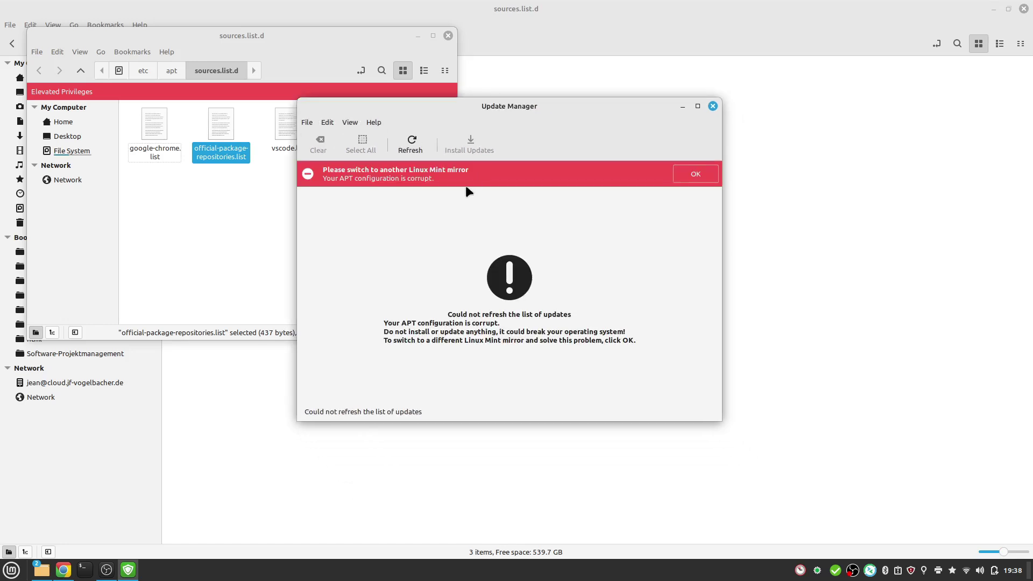
pyautogui.click(411, 143)
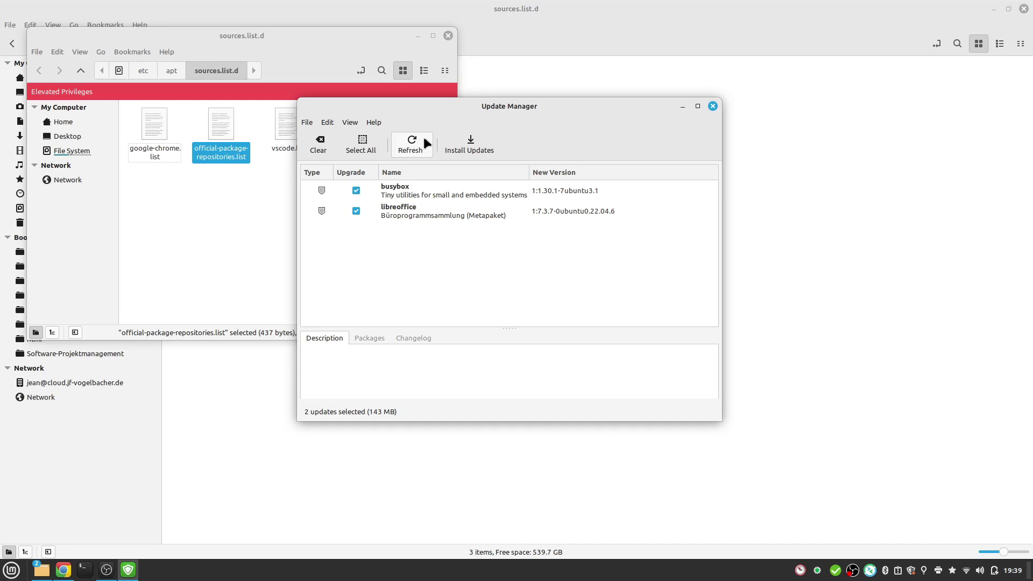
# Close both file manager windows and nudge Update Manager slightly up
pyautogui.click(448, 35)
pyautogui.click(1023, 9)
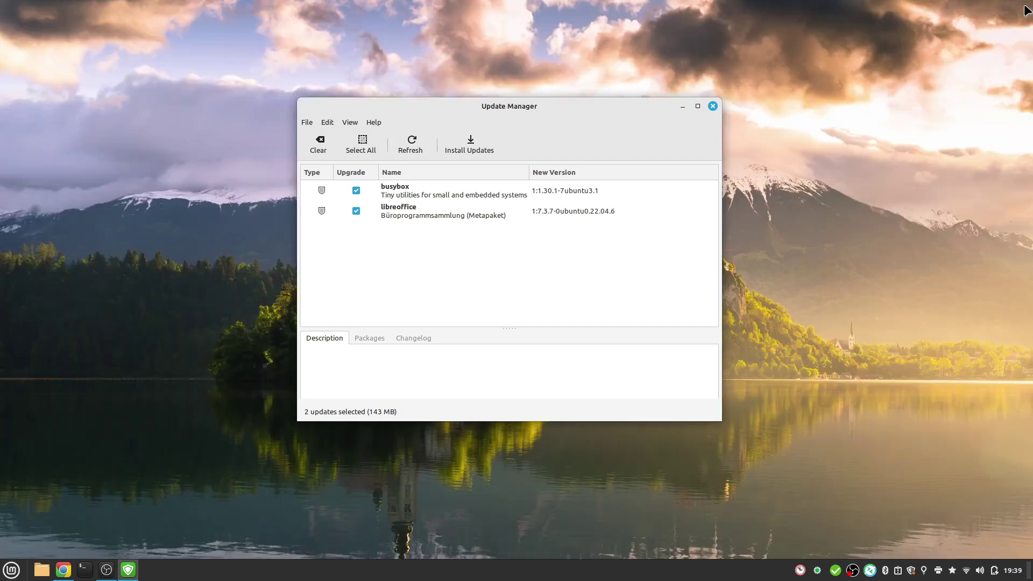
pyautogui.moveTo(572, 112); pyautogui.dragTo(572, 96)
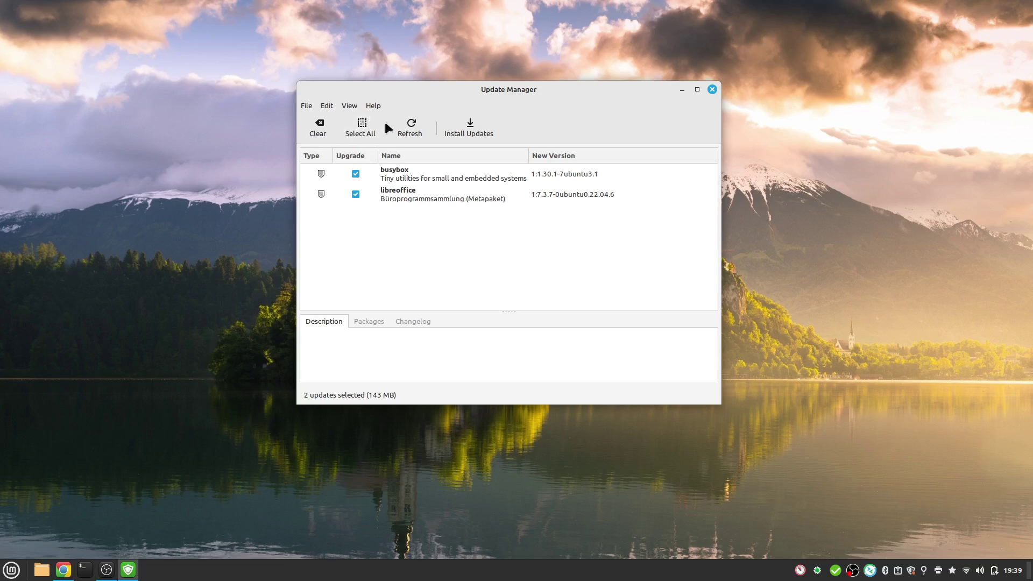
# Install the busybox and libreoffice updates, refresh past the mirror warning, and close the updater
pyautogui.click(471, 132)
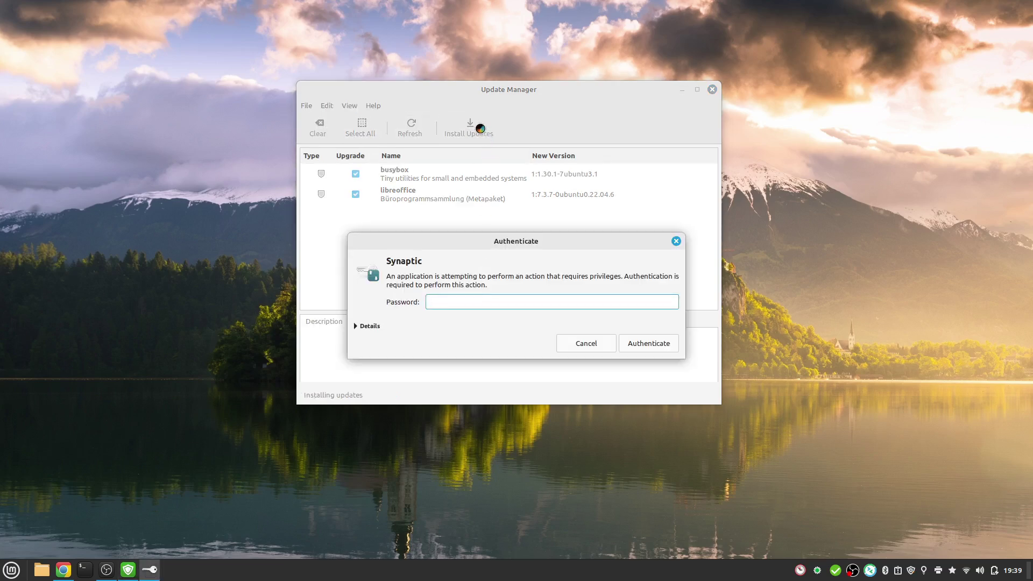
pyautogui.write('•••••••')
pyautogui.press('Return')
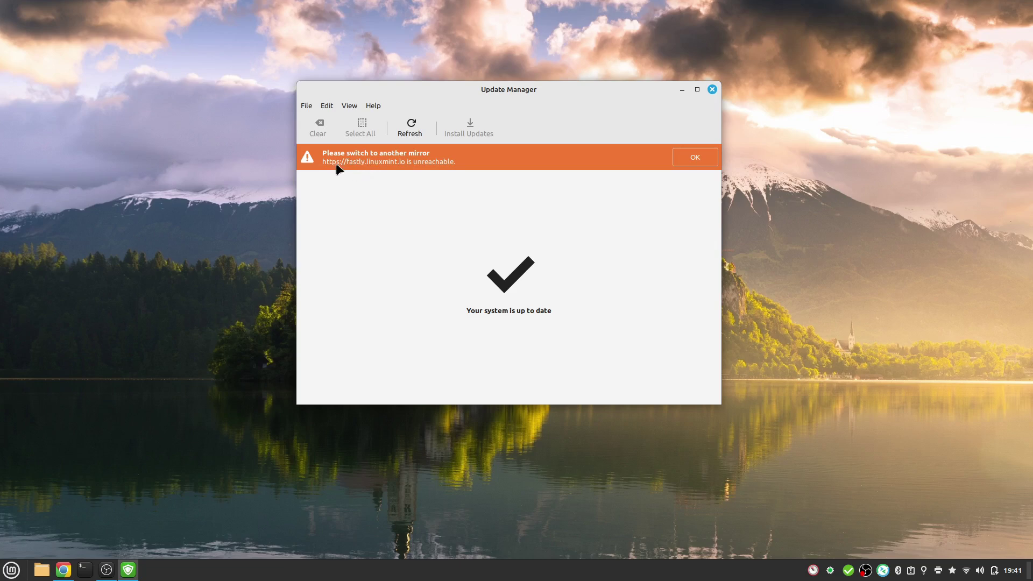
pyautogui.click(404, 127)
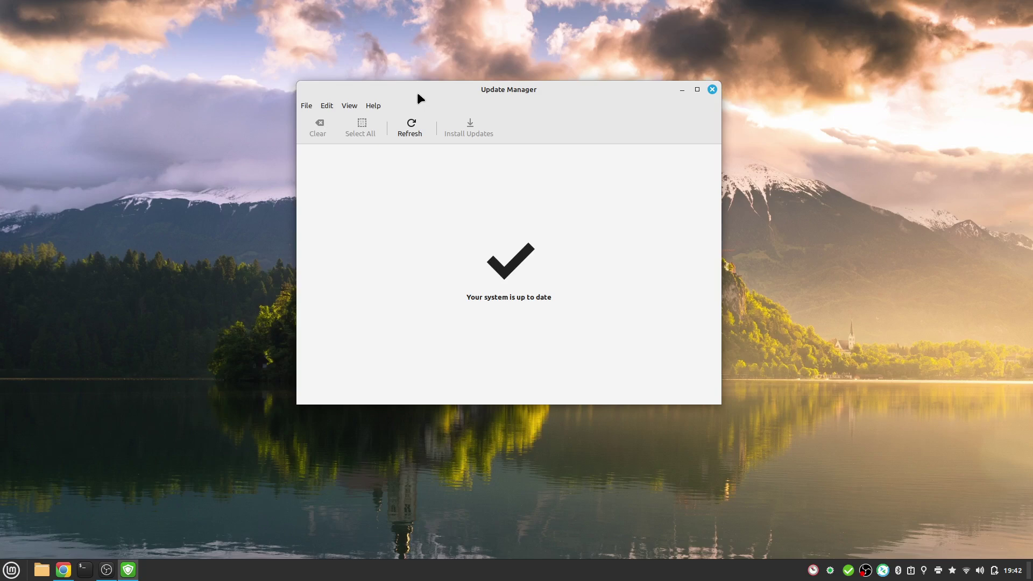
pyautogui.click(709, 91)
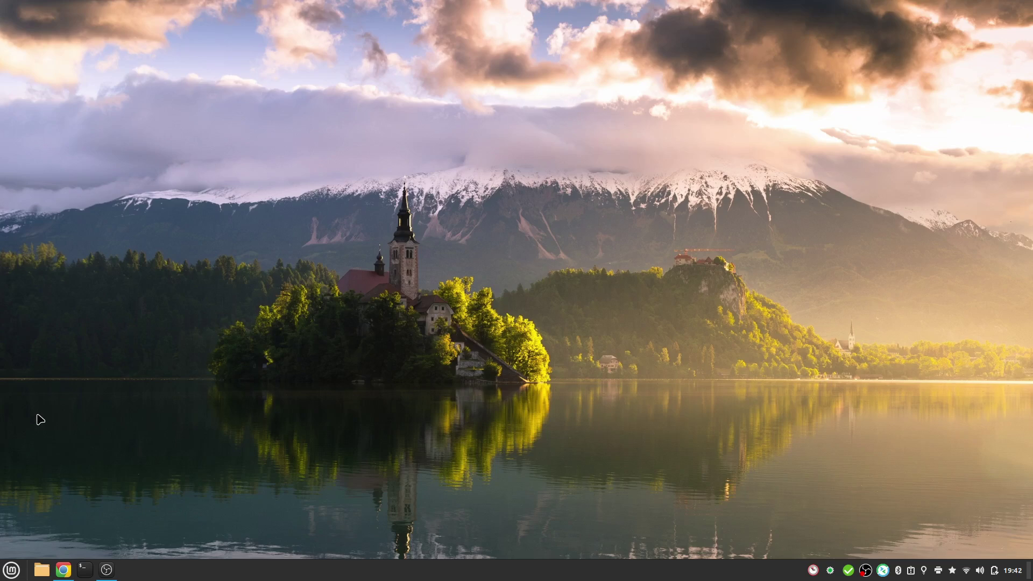
# Install Mintupgrade with its additional packages from Software Manager, then close the store
pyautogui.click(12, 569)
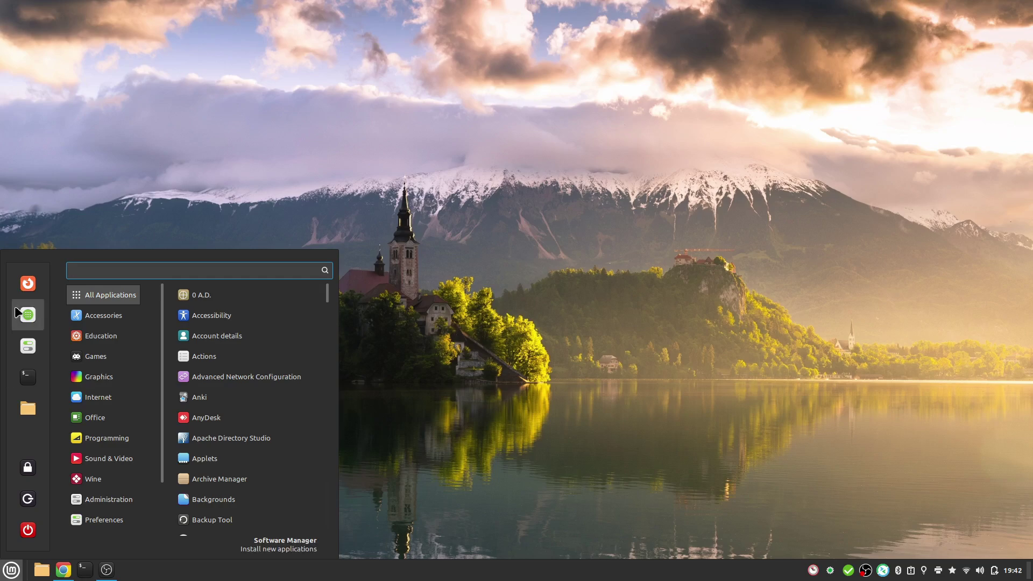
pyautogui.click(25, 315)
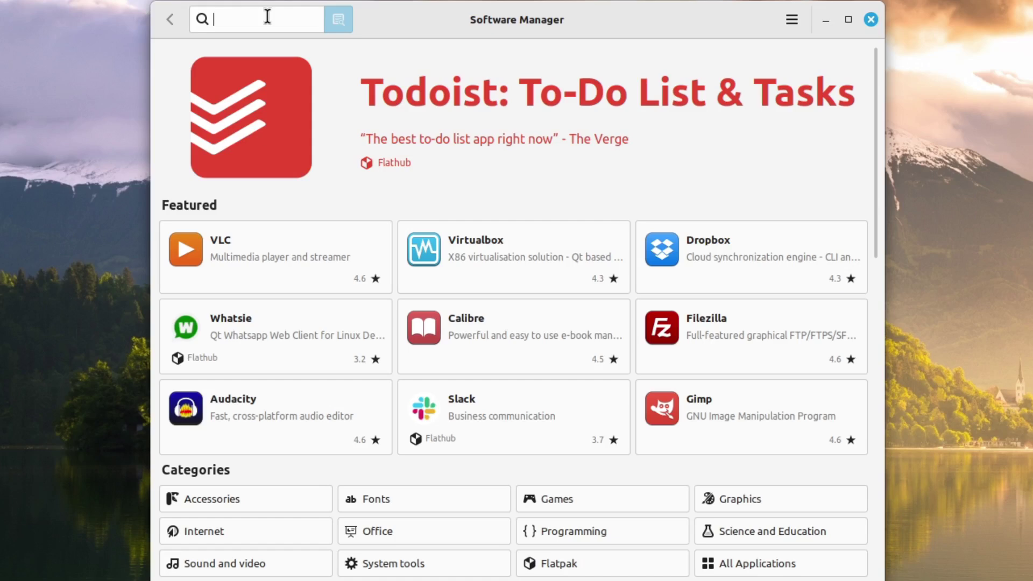
pyautogui.write('mintupgra')
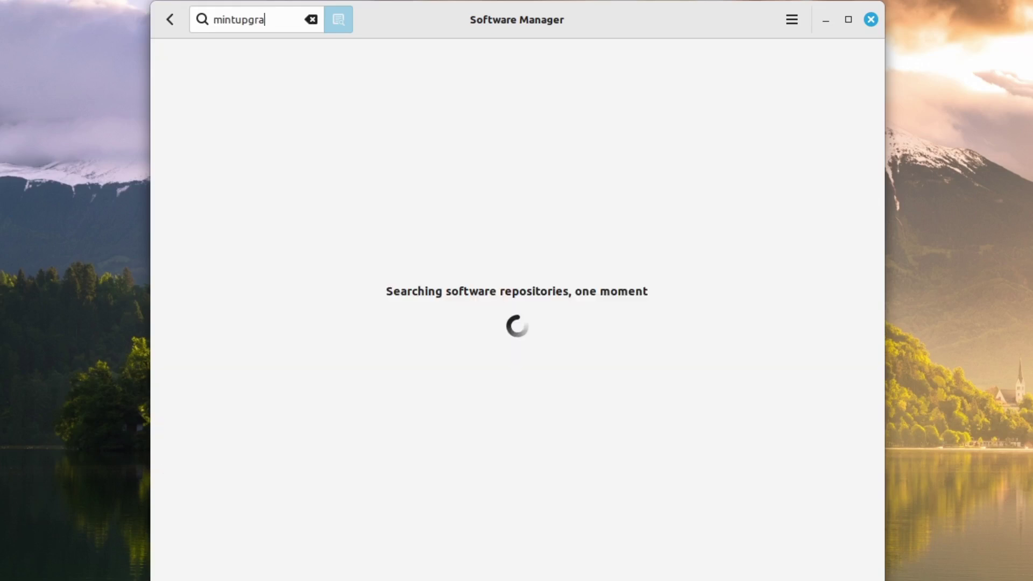
pyautogui.write('de')
pyautogui.click(242, 91)
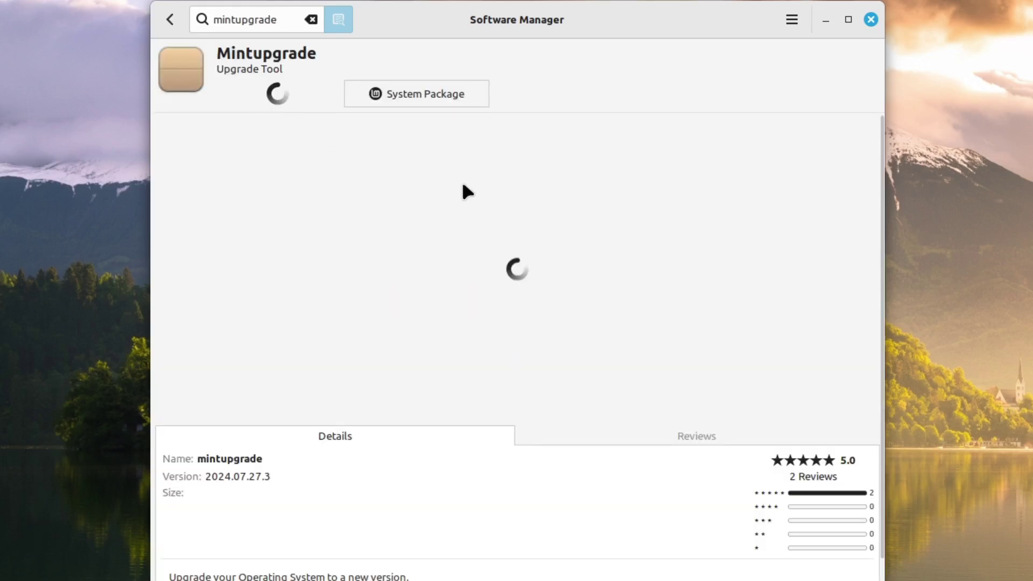
pyautogui.click(314, 88)
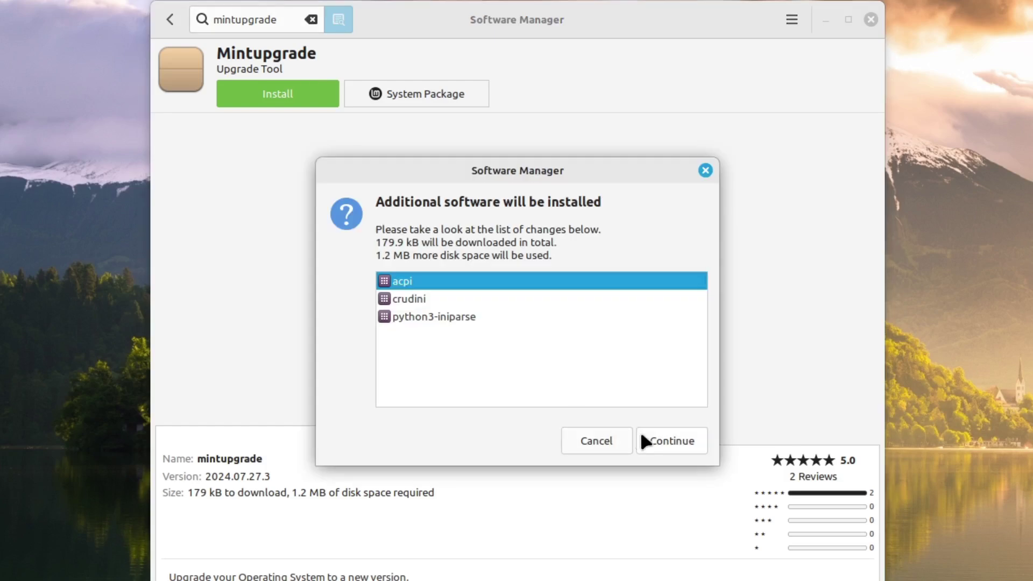
pyautogui.click(663, 439)
pyautogui.write('********')
pyautogui.press('Return')
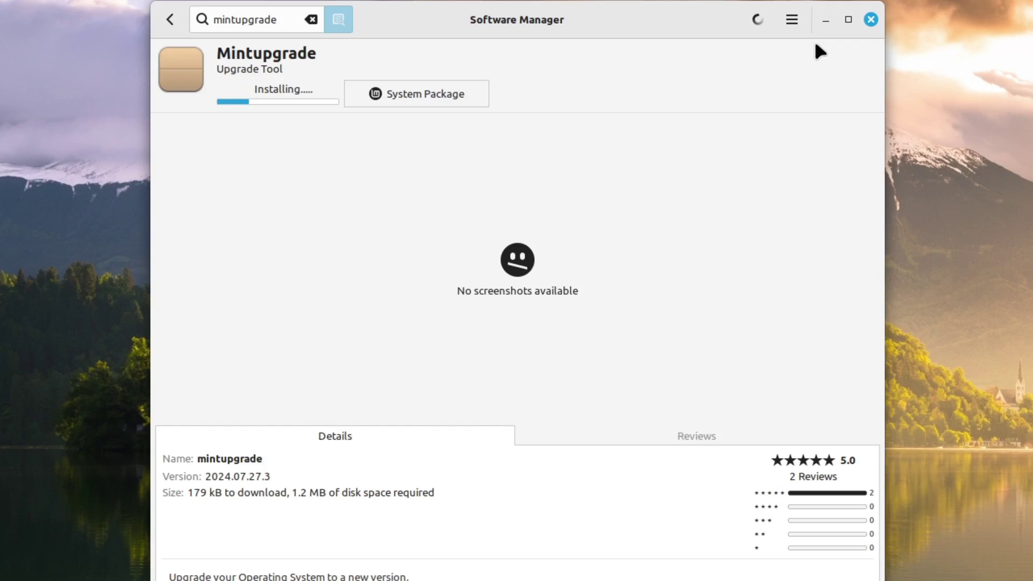
pyautogui.click(870, 19)
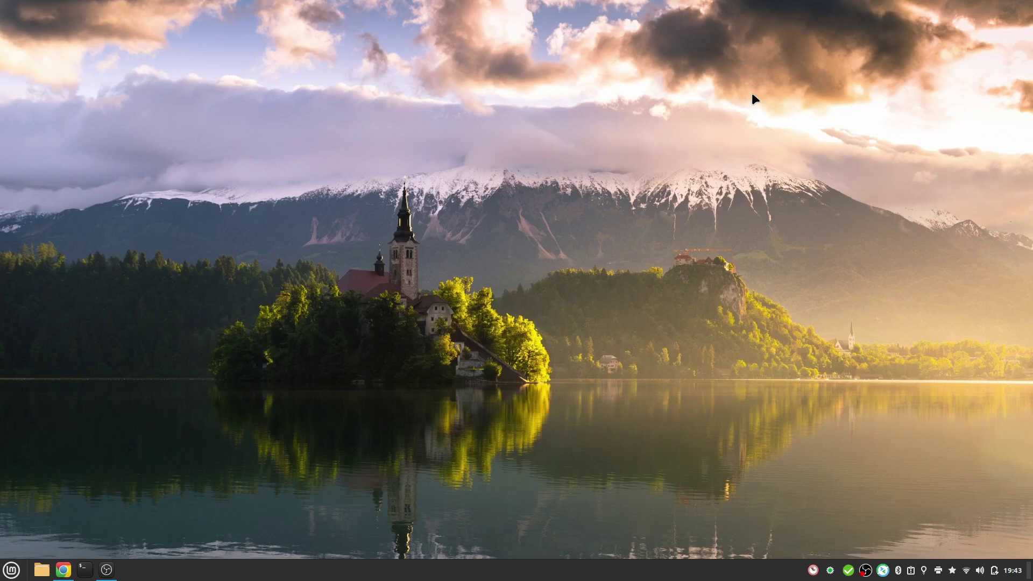
# Run sudo mintupgrade in a maximised Terminal and centre the Upgrade to Linux Mint 22 'Wilma' window
pyautogui.click(86, 569)
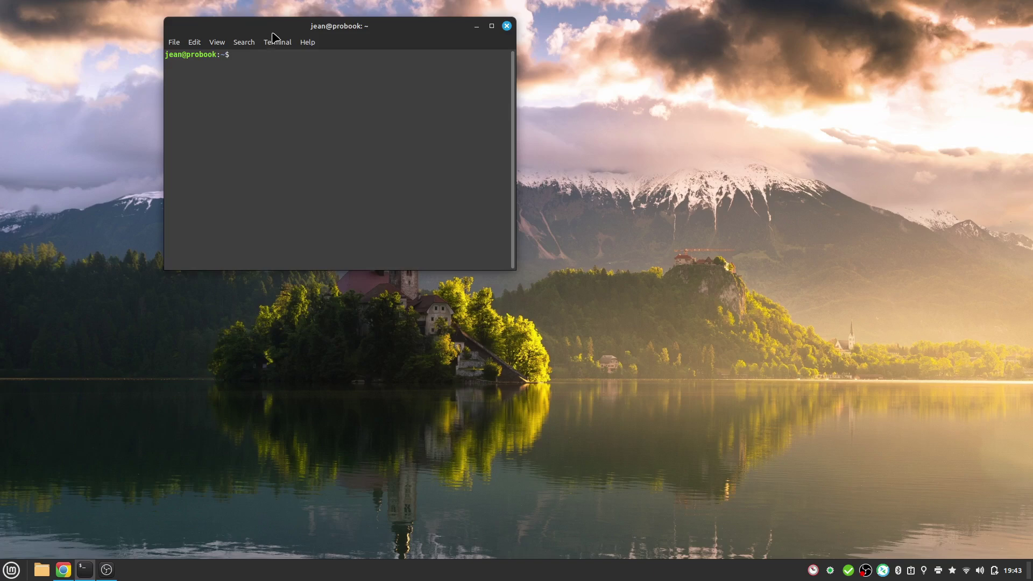
pyautogui.doubleClick(277, 27)
pyautogui.hotkey('ctrl', '+')
pyautogui.hotkey('ctrl', '+')
pyautogui.hotkey('ctrl', '+')
pyautogui.hotkey('ctrl', '+')
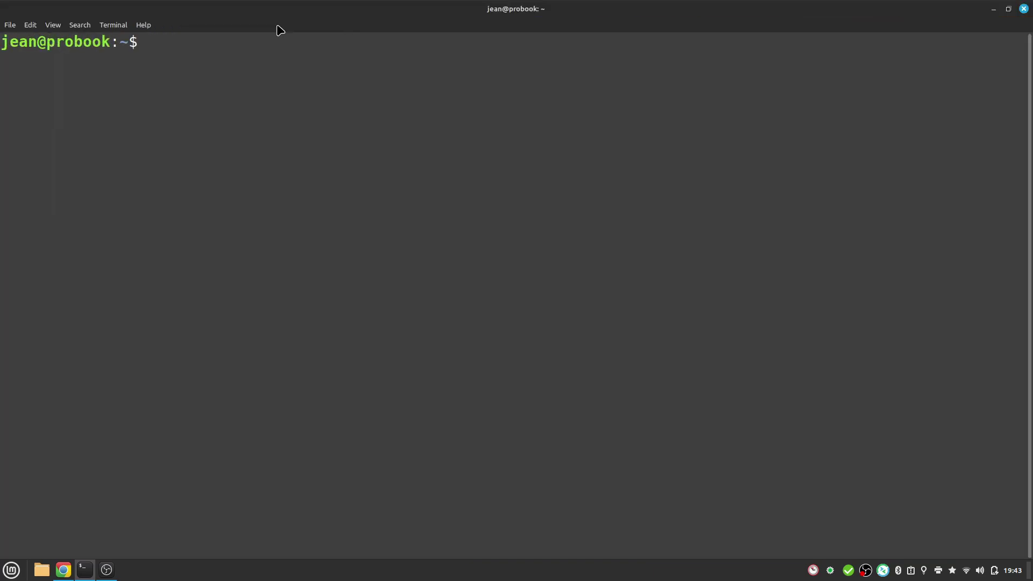
pyautogui.write('sudoi')
pyautogui.press('BackSpace')
pyautogui.write('mn')
pyautogui.press('BackSpace')
pyautogui.write('intupgrade')
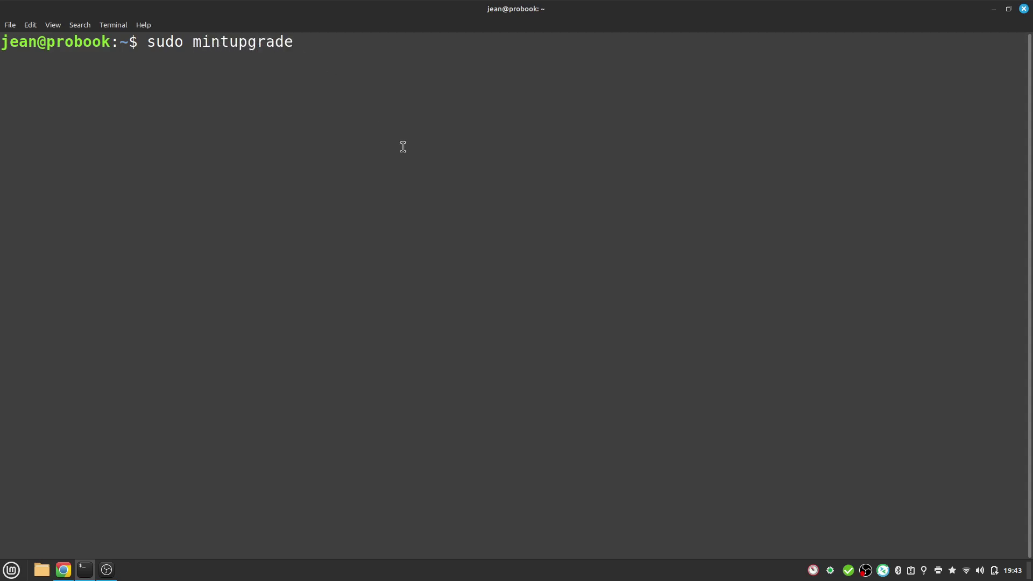
pyautogui.press('Return')
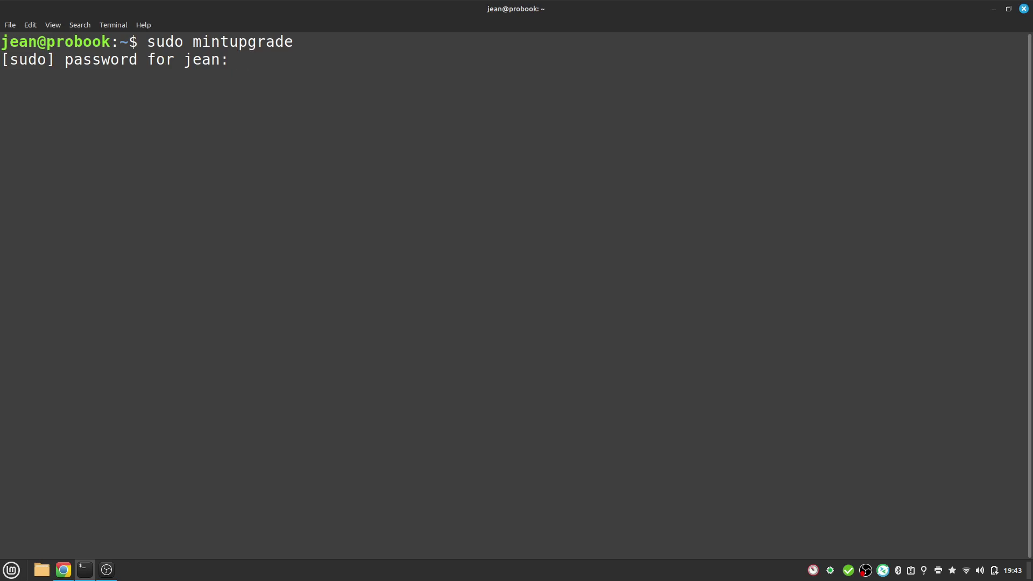
pyautogui.press('Return')
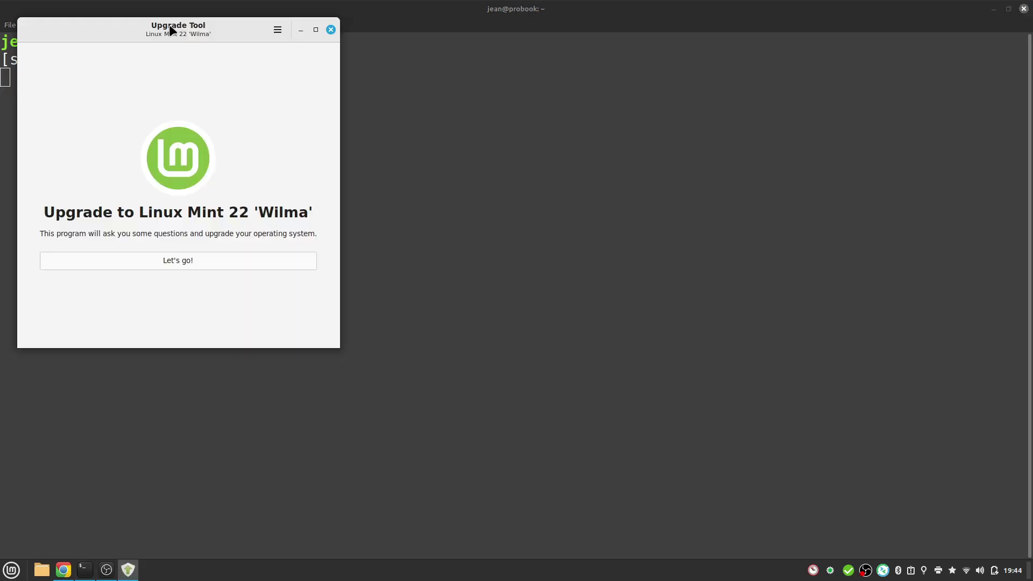
pyautogui.moveTo(170, 30); pyautogui.dragTo(440, 111)
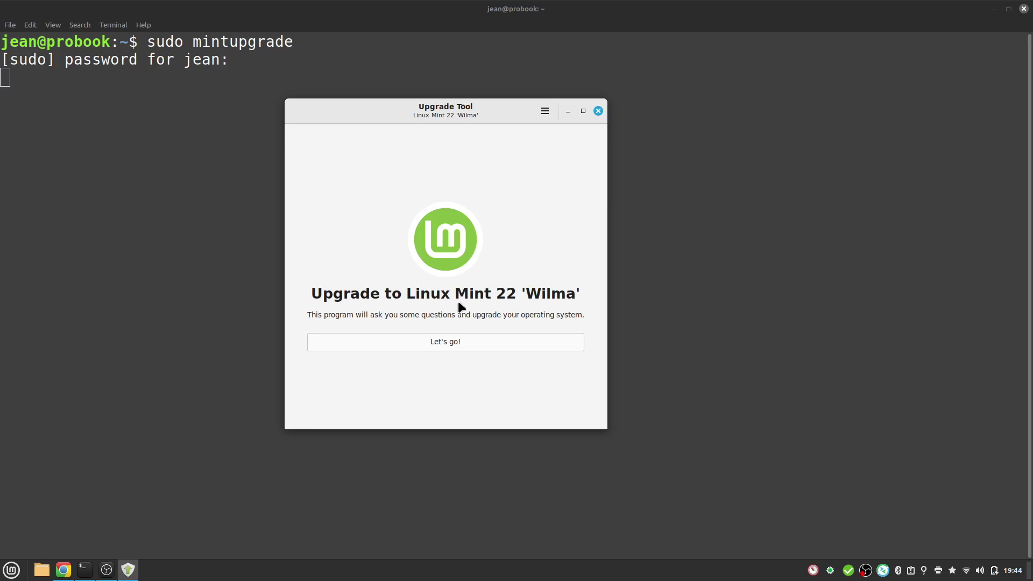
# Start the upgrade wizard and acknowledge Phase 1: Preparation so the system checks run
pyautogui.click(443, 341)
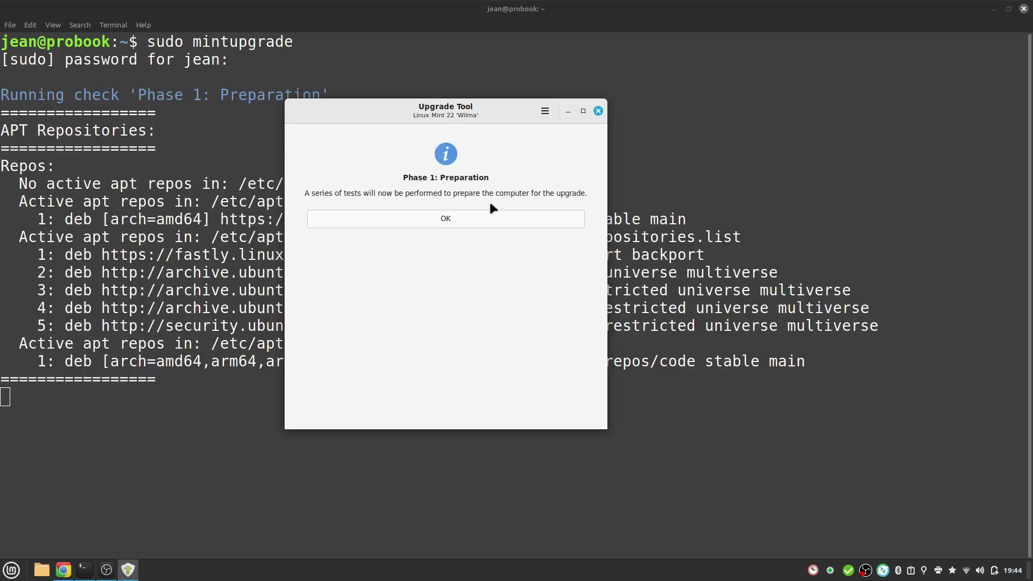
pyautogui.click(476, 218)
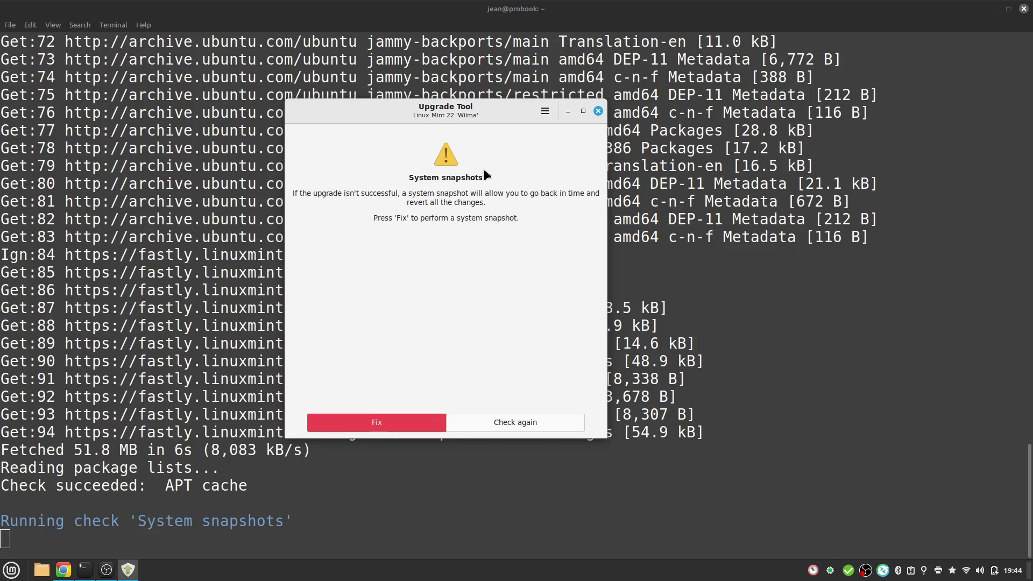
# Open Timeshift from the failed snapshot check and create a new system snapshot
pyautogui.click(340, 418)
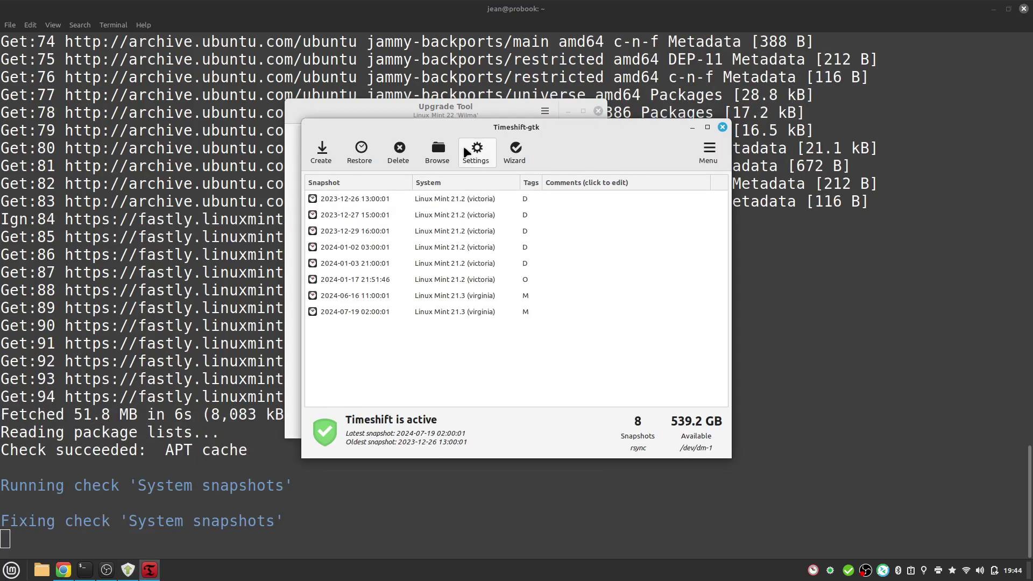
pyautogui.click(324, 151)
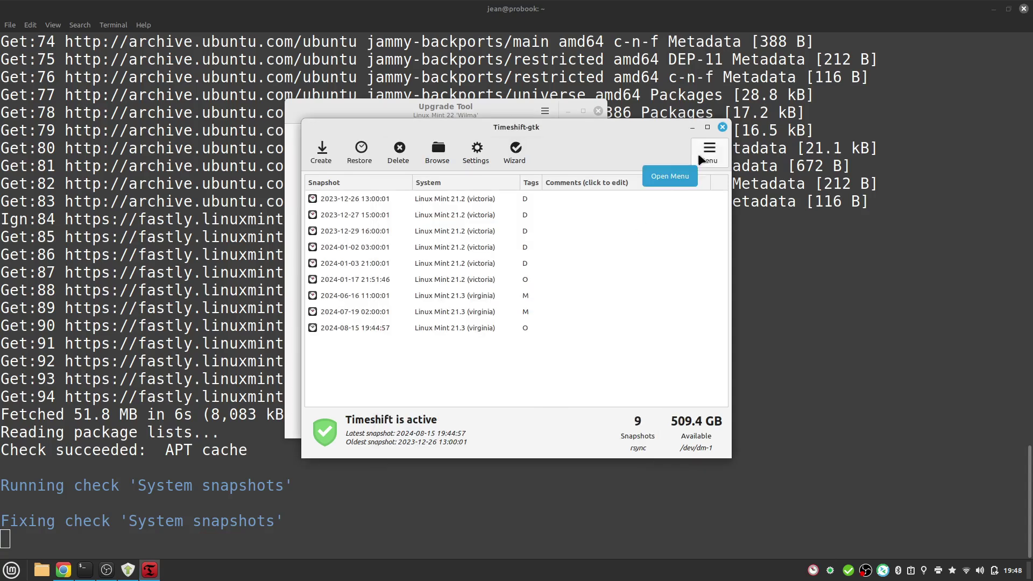
# Close Timeshift, reposition Upgrade Tool, and review the orphan packages list from anydesk to virtualbox-7.0
pyautogui.click(722, 127)
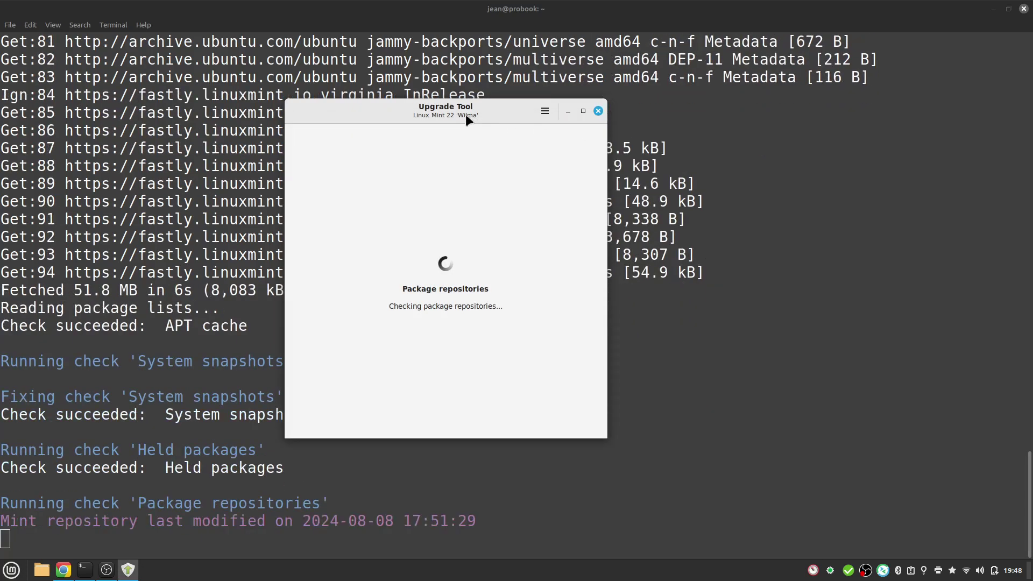
pyautogui.moveTo(466, 114); pyautogui.dragTo(518, 141)
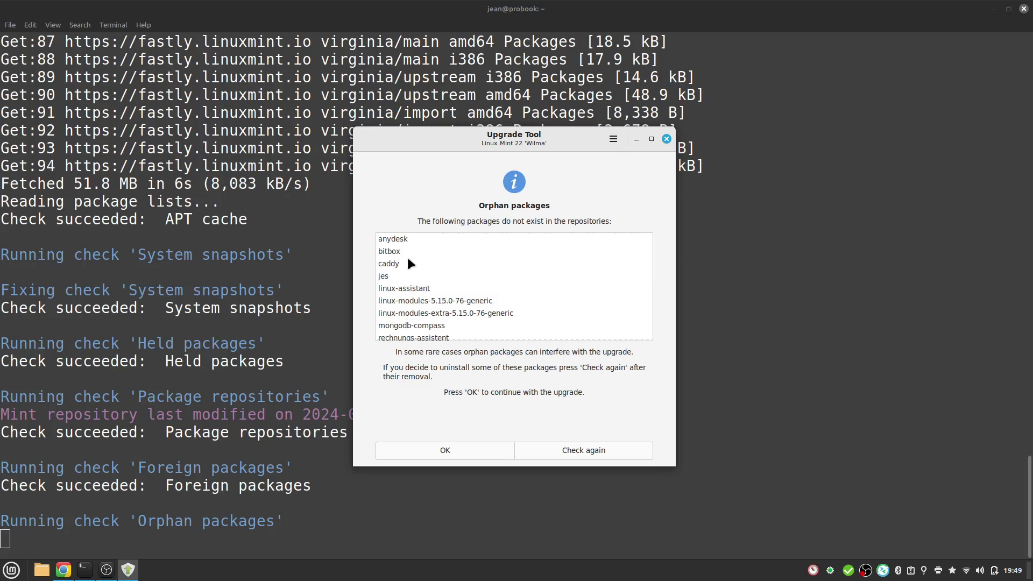
pyautogui.scroll(-1, 408, 261)
pyautogui.scroll(-2, 408, 258)
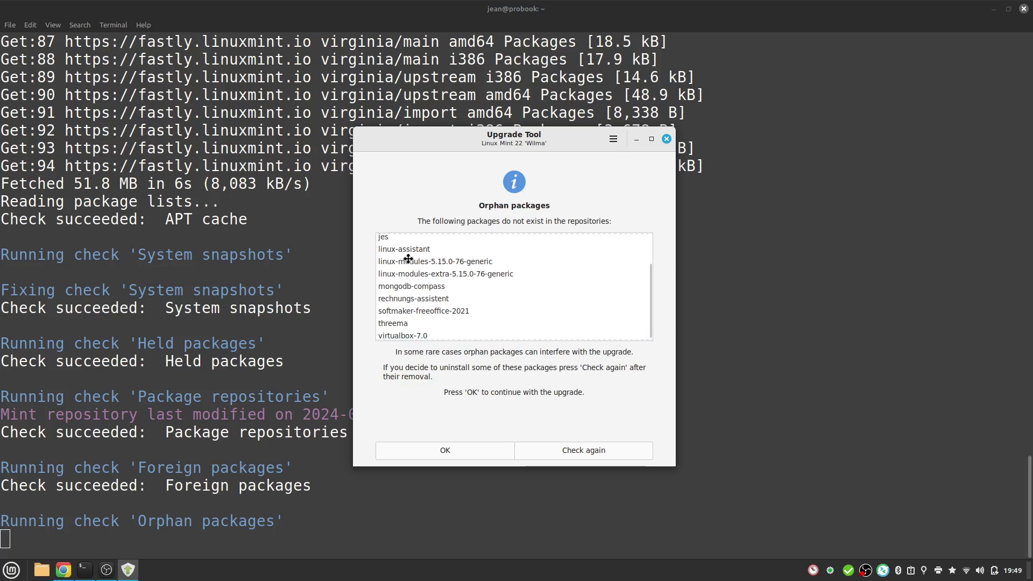
pyautogui.scroll(3, 409, 263)
pyautogui.scroll(-3, 405, 301)
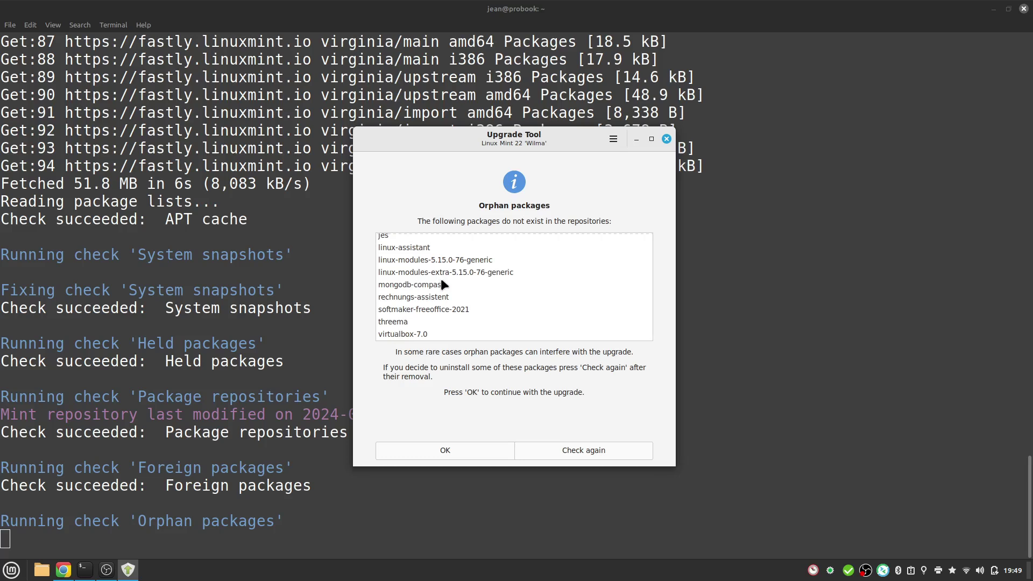
pyautogui.scroll(3, 441, 279)
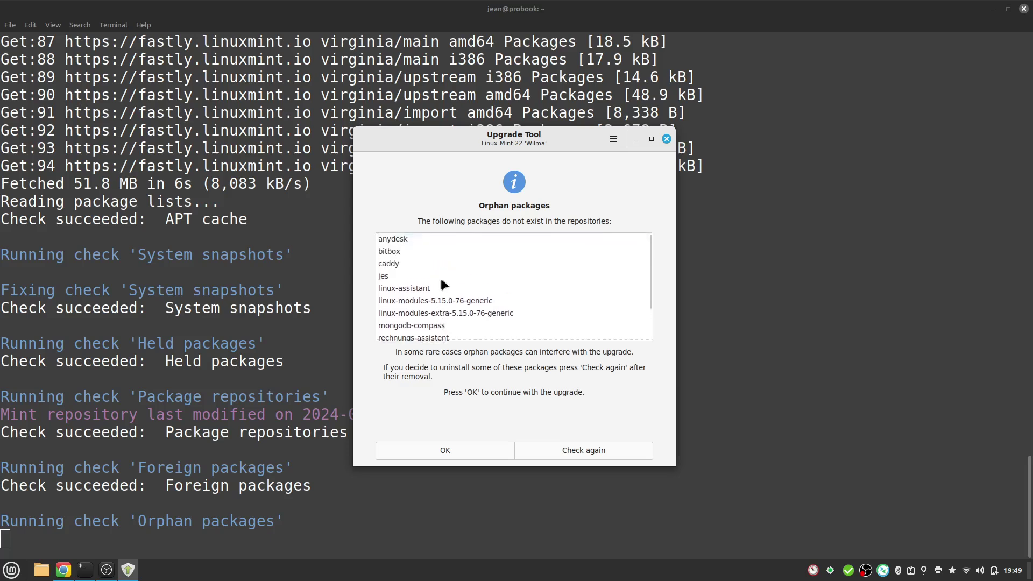
pyautogui.scroll(-3, 440, 276)
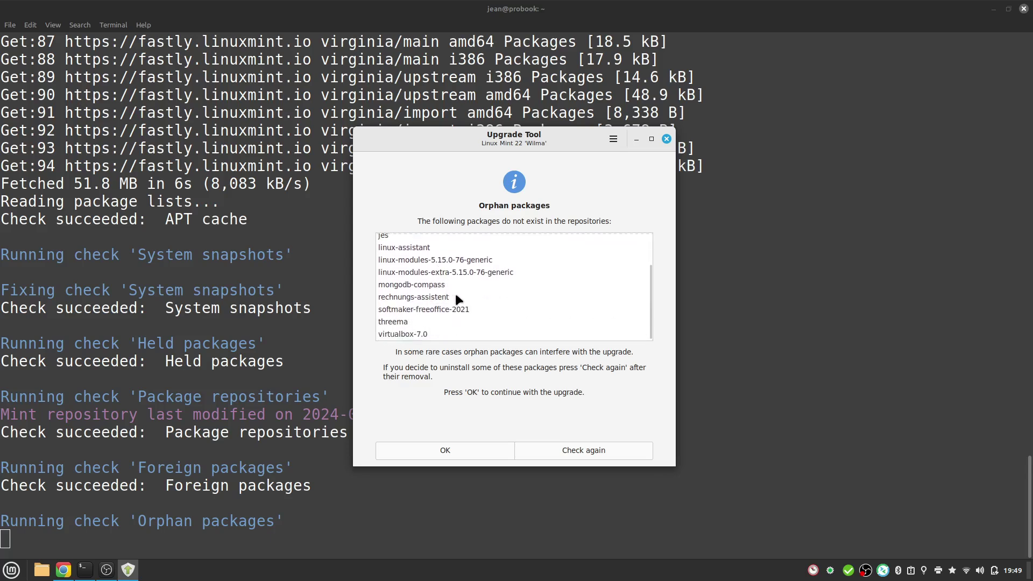
# Accept the orphan packages and acknowledge Phase 2 to run the 3.4 GB upgrade simulation
pyautogui.click(444, 451)
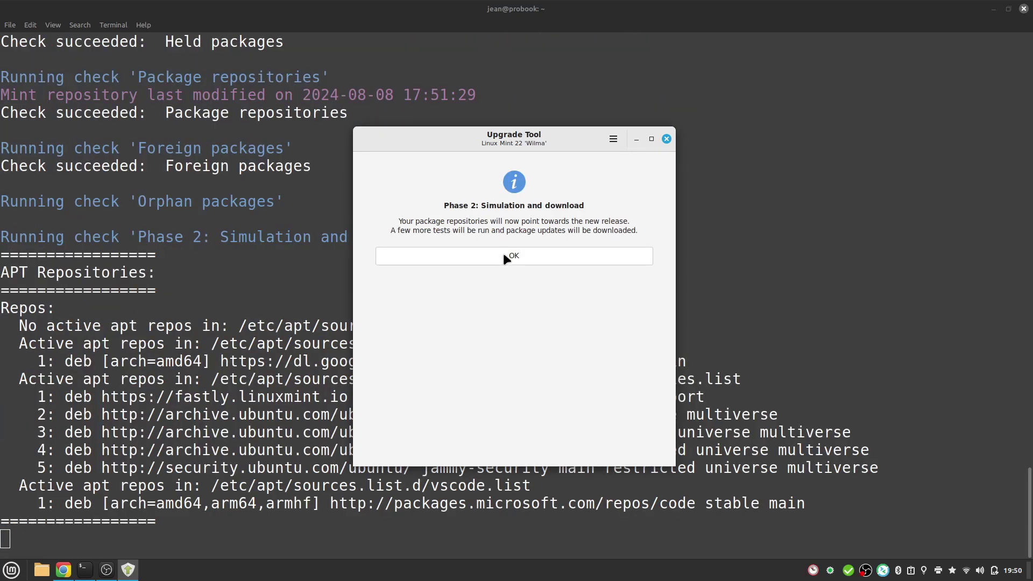
pyautogui.click(502, 253)
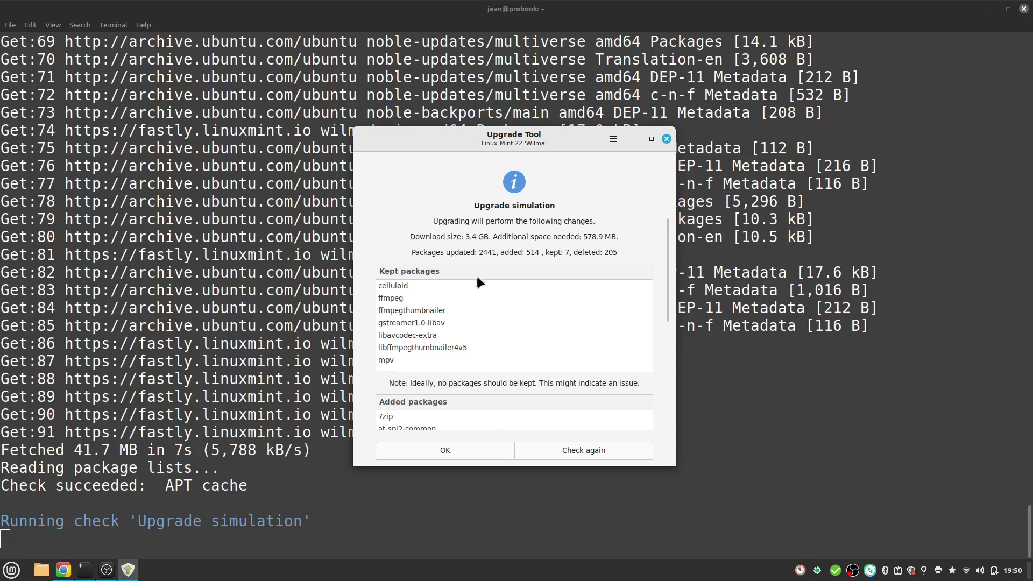
pyautogui.scroll(-4, 462, 305)
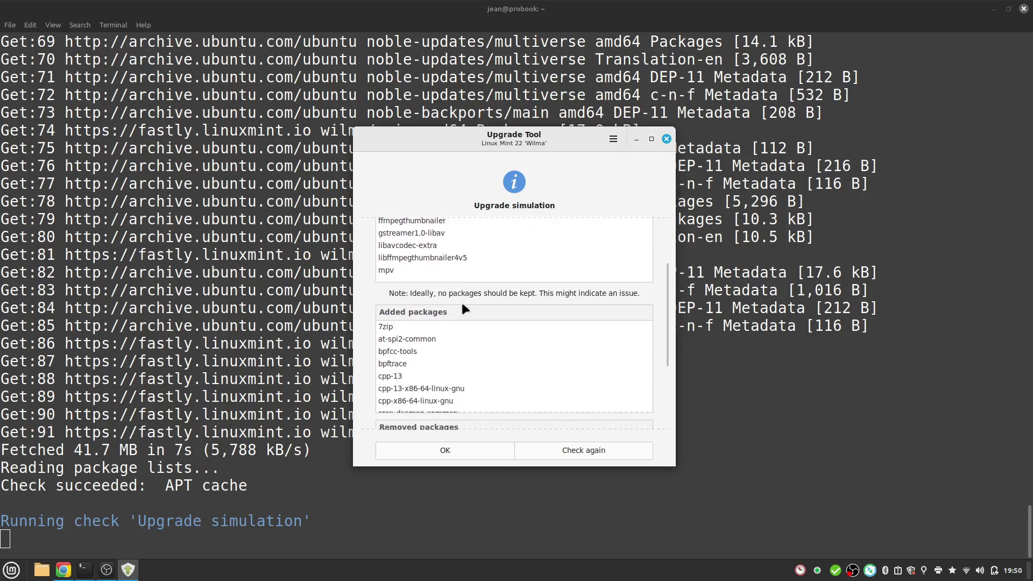
pyautogui.scroll(1, 472, 336)
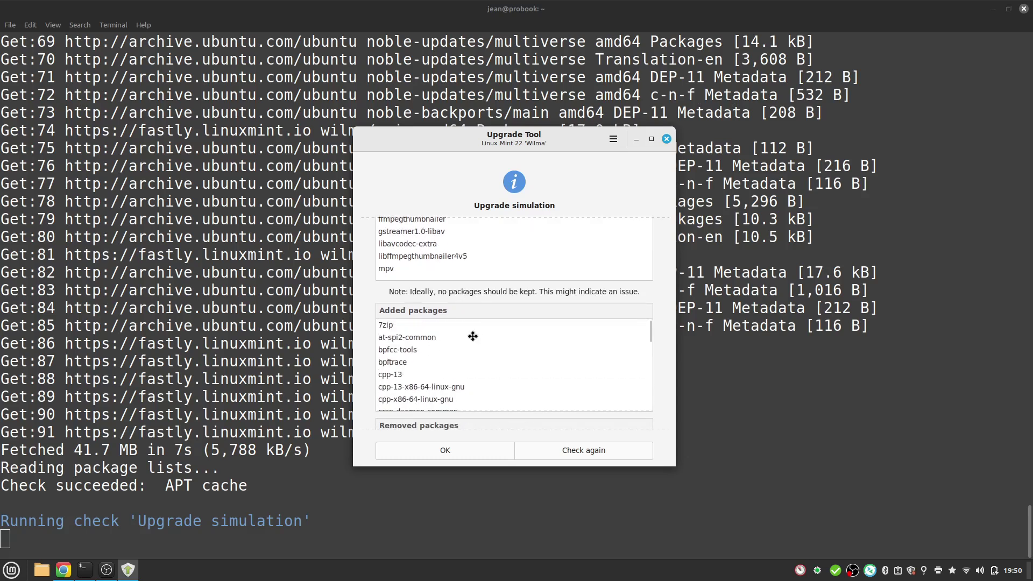
pyautogui.scroll(-3, 472, 336)
pyautogui.scroll(-5, 358, 340)
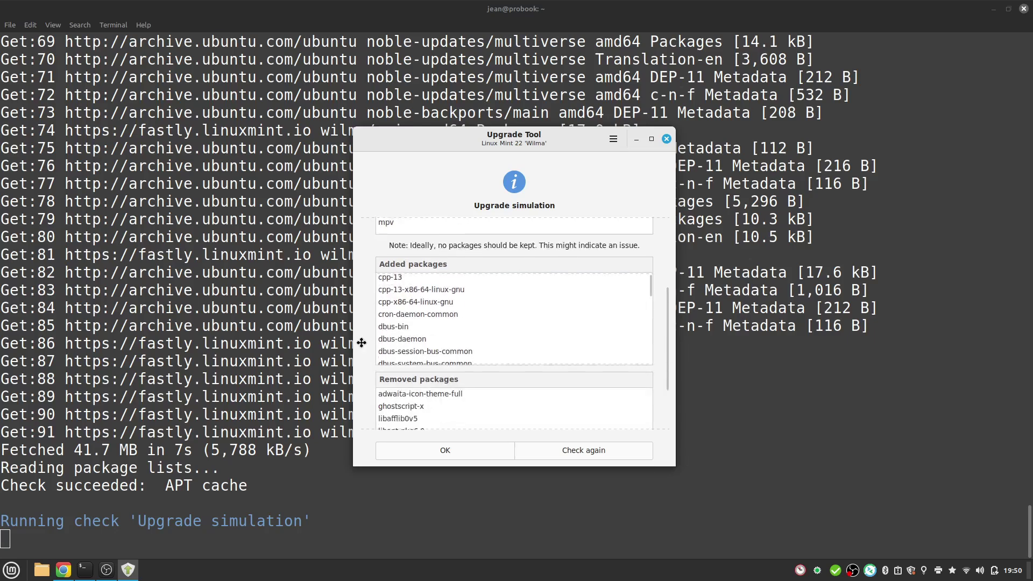
pyautogui.scroll(-1, 422, 340)
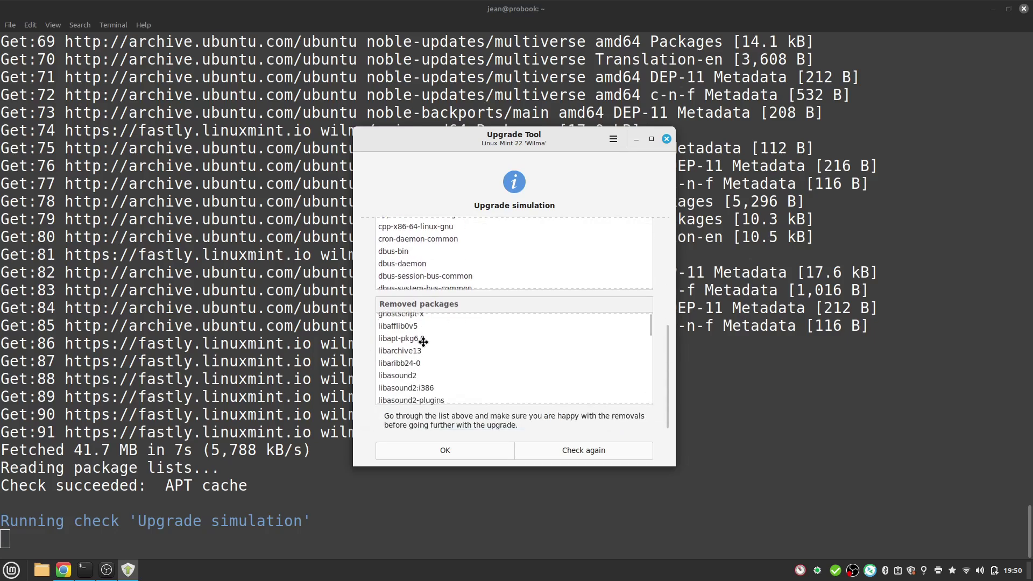
pyautogui.scroll(-5, 423, 342)
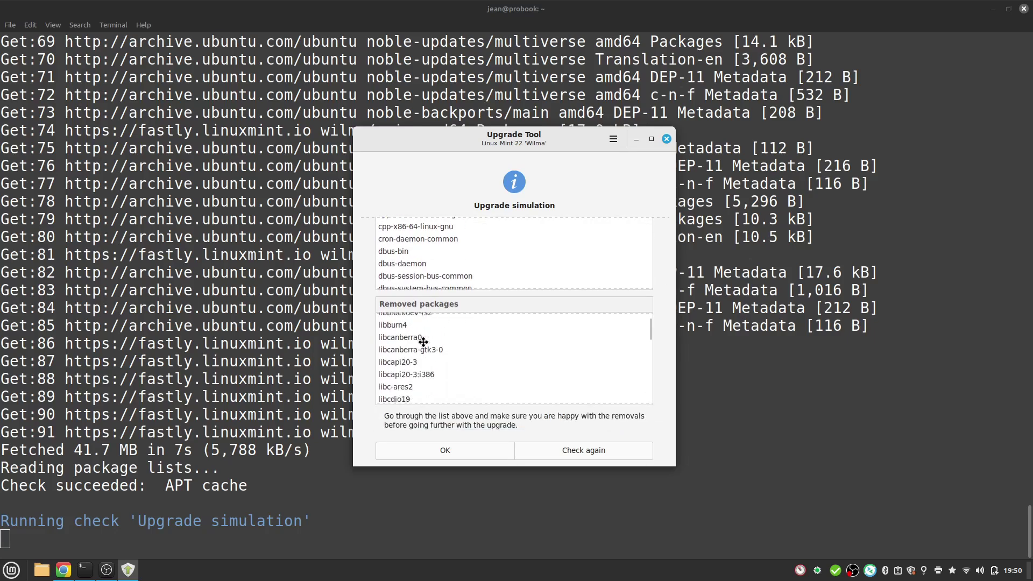
pyautogui.scroll(-10, 424, 344)
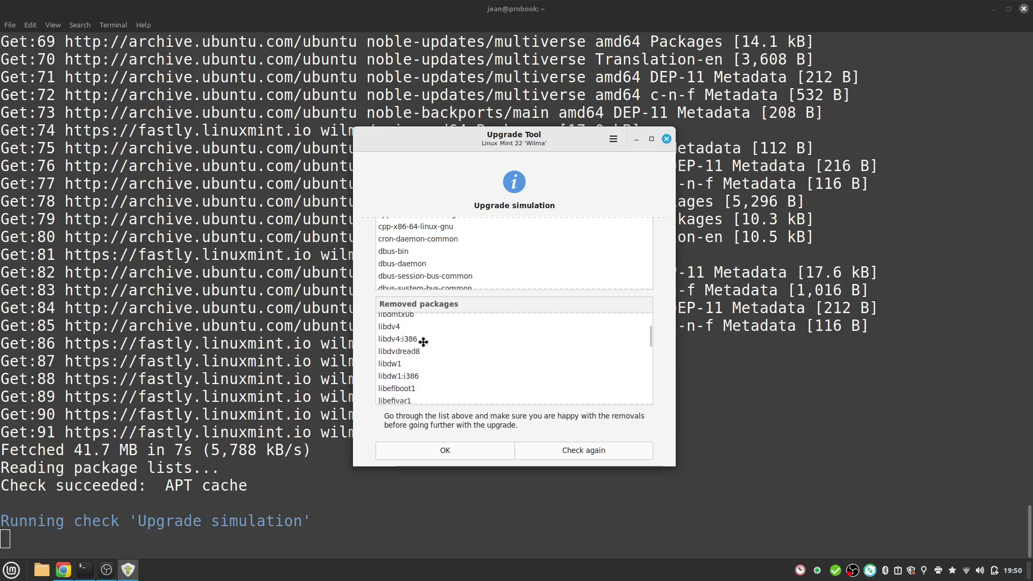
pyautogui.scroll(-10, 423, 342)
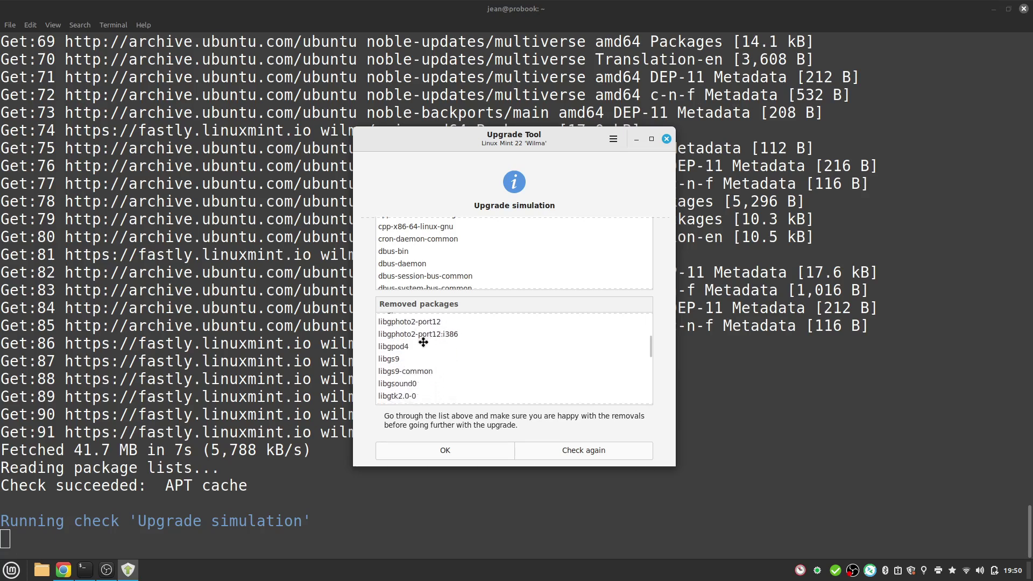
pyautogui.scroll(-5, 425, 347)
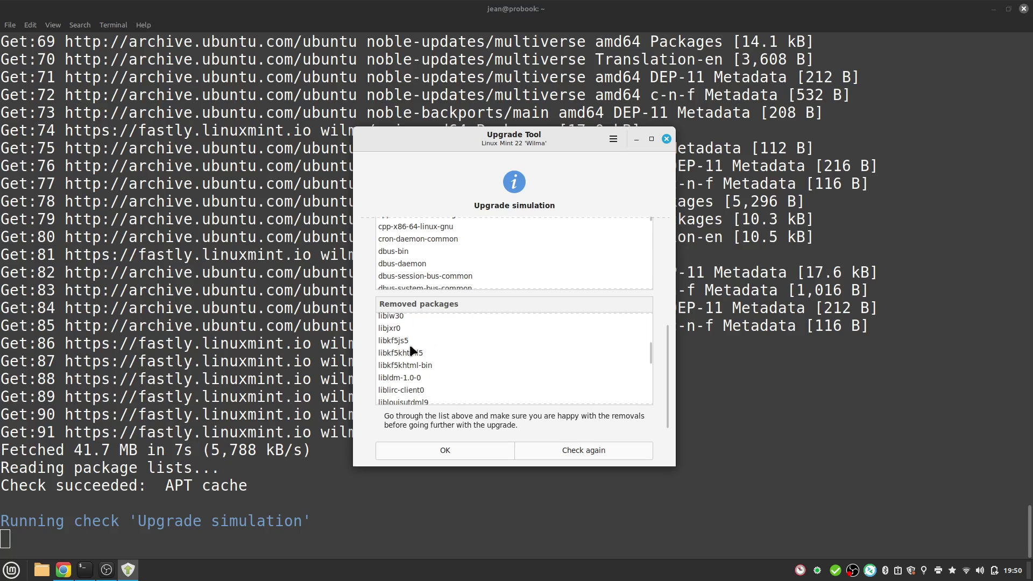
pyautogui.scroll(5, 368, 335)
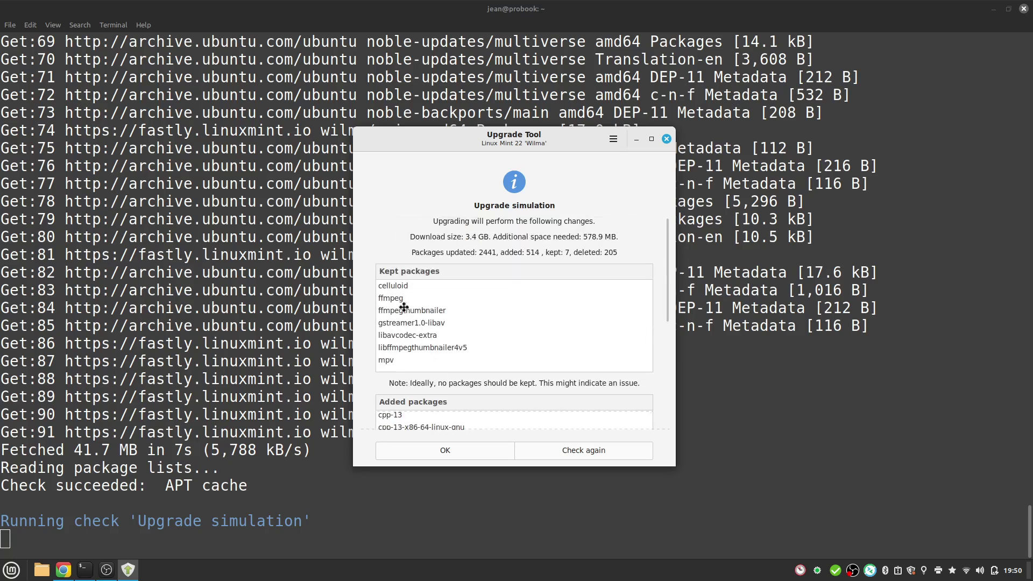
pyautogui.scroll(-4, 363, 379)
pyautogui.scroll(-2, 362, 379)
pyautogui.scroll(-8, 406, 381)
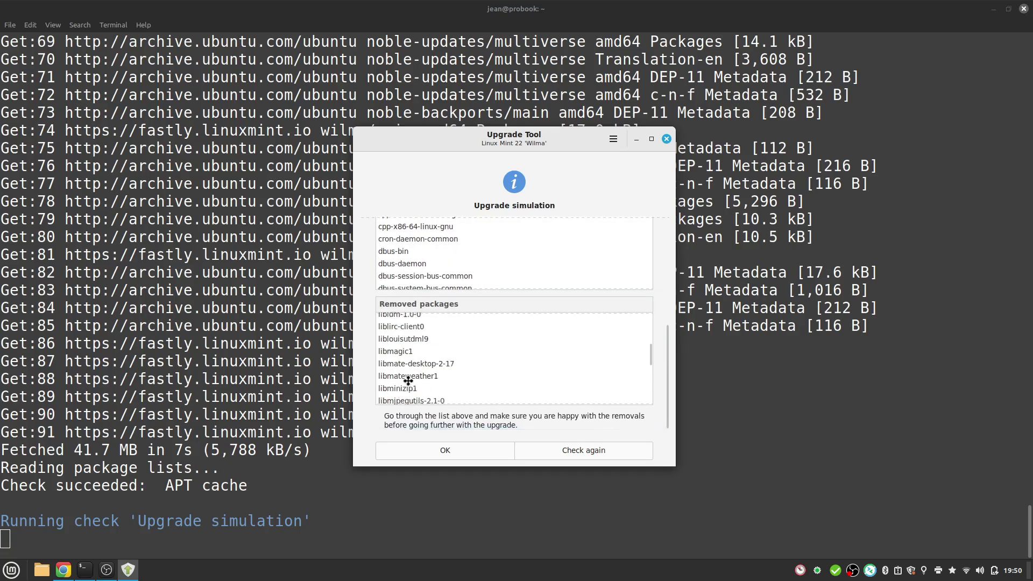
pyautogui.scroll(-15, 408, 381)
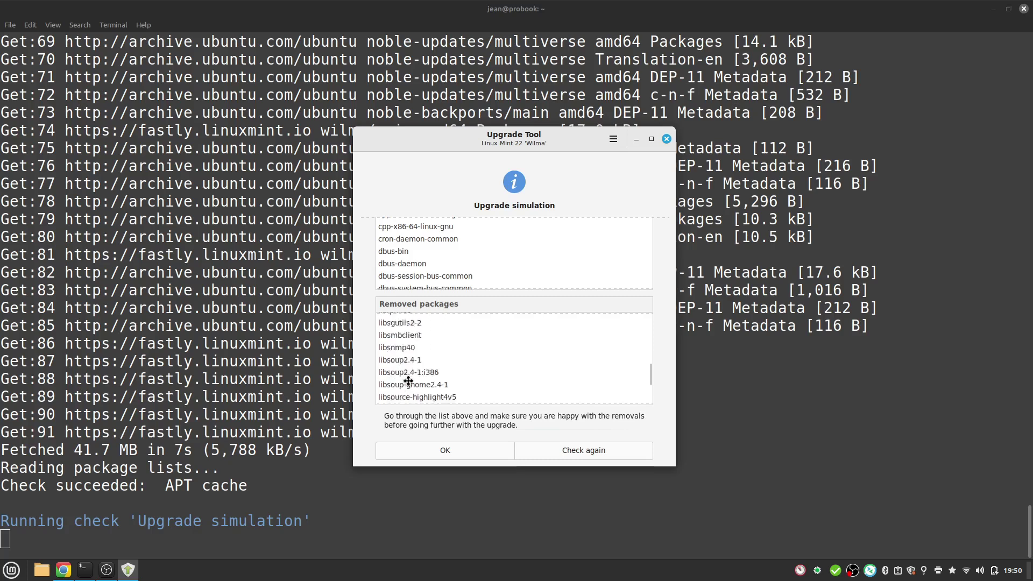
pyautogui.scroll(-10, 408, 381)
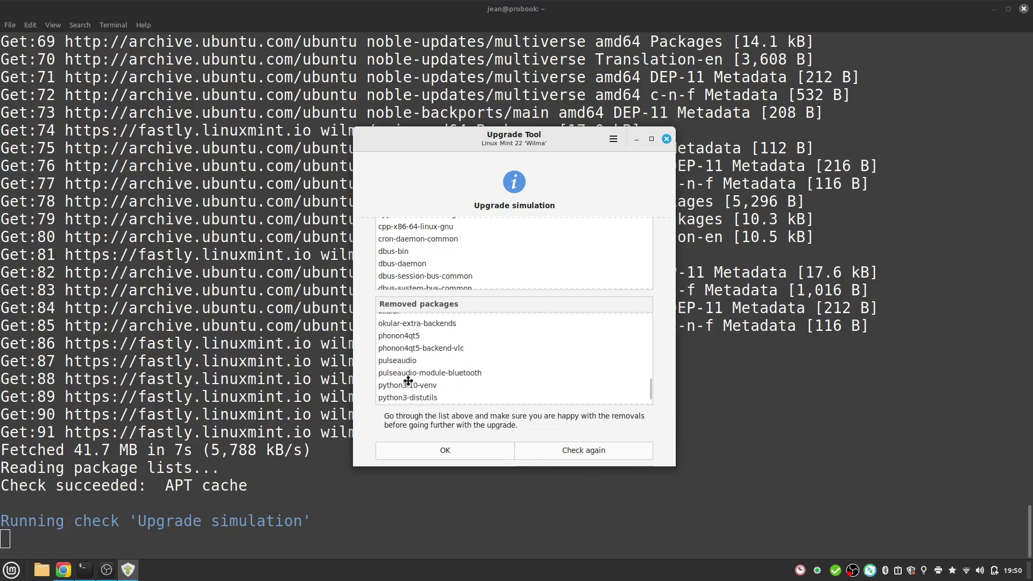
pyautogui.scroll(-3, 409, 381)
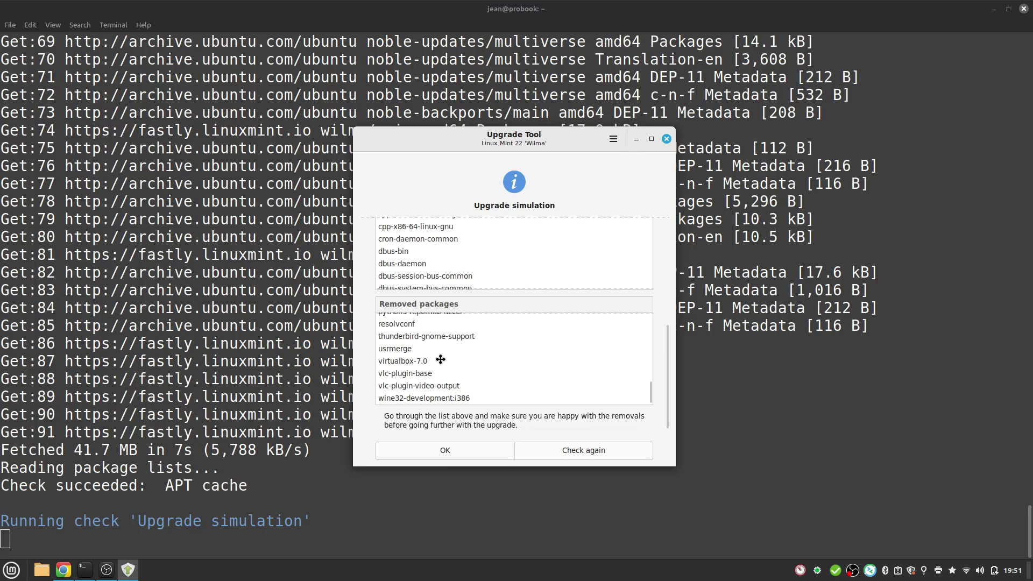
pyautogui.scroll(3, 440, 359)
pyautogui.scroll(-3, 440, 360)
pyautogui.scroll(4, 440, 359)
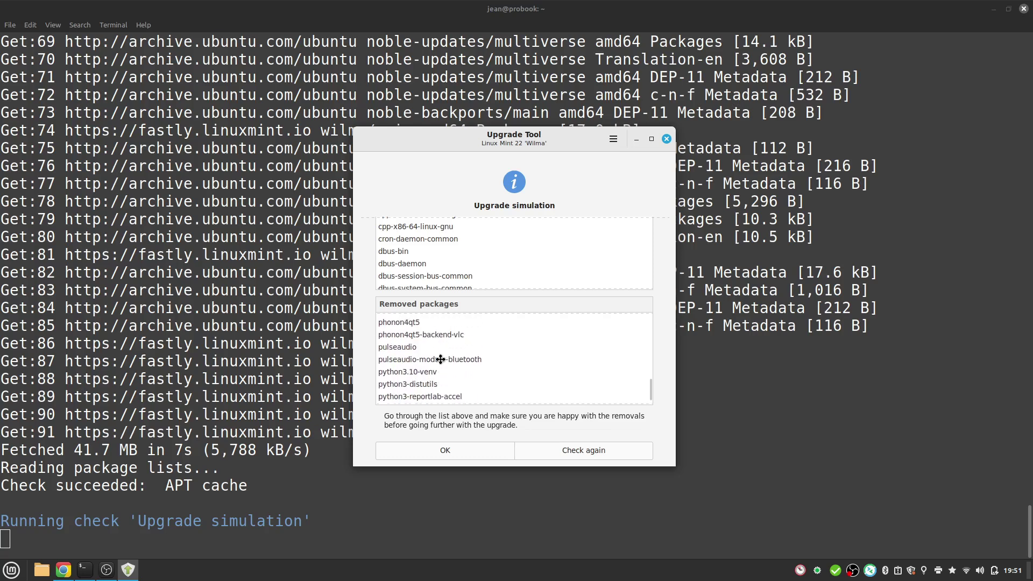
pyautogui.scroll(1, 440, 359)
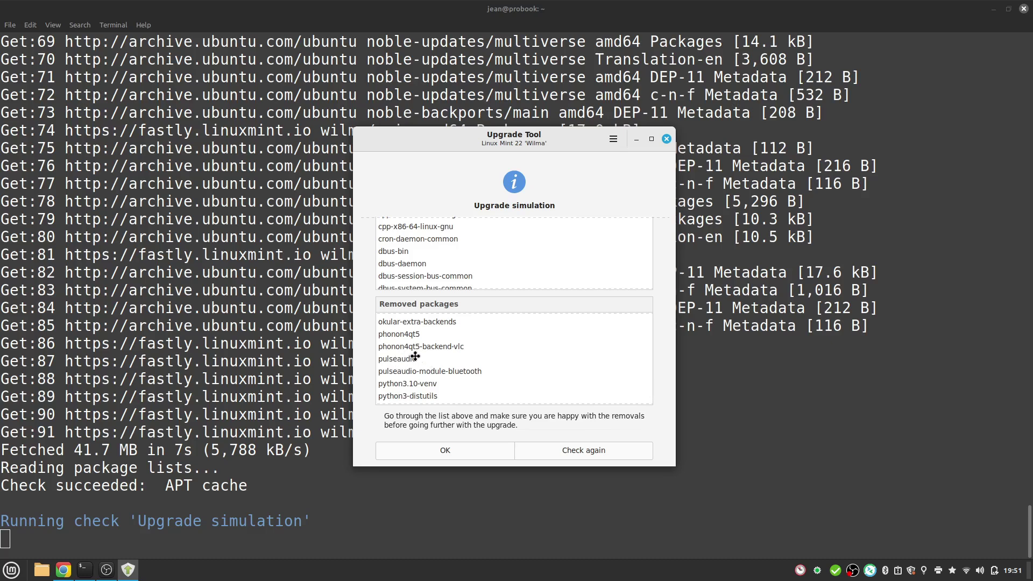
# Accept the upgrade simulation so the 3,390 MB of packages download
pyautogui.click(425, 451)
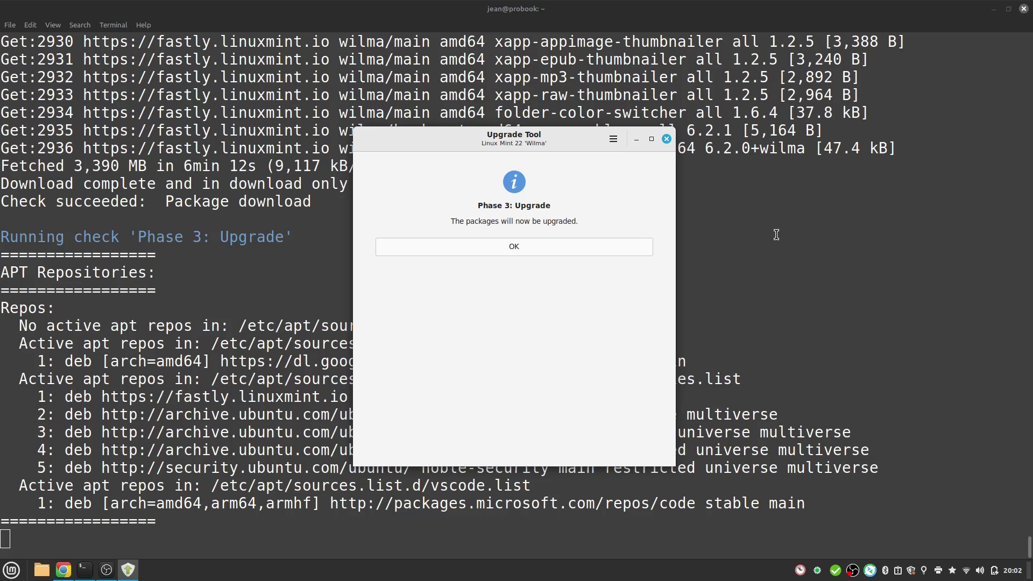
# Proceed with Phase 3 and downgrade the foreign packages to official versions to finish upgrading
pyautogui.click(589, 246)
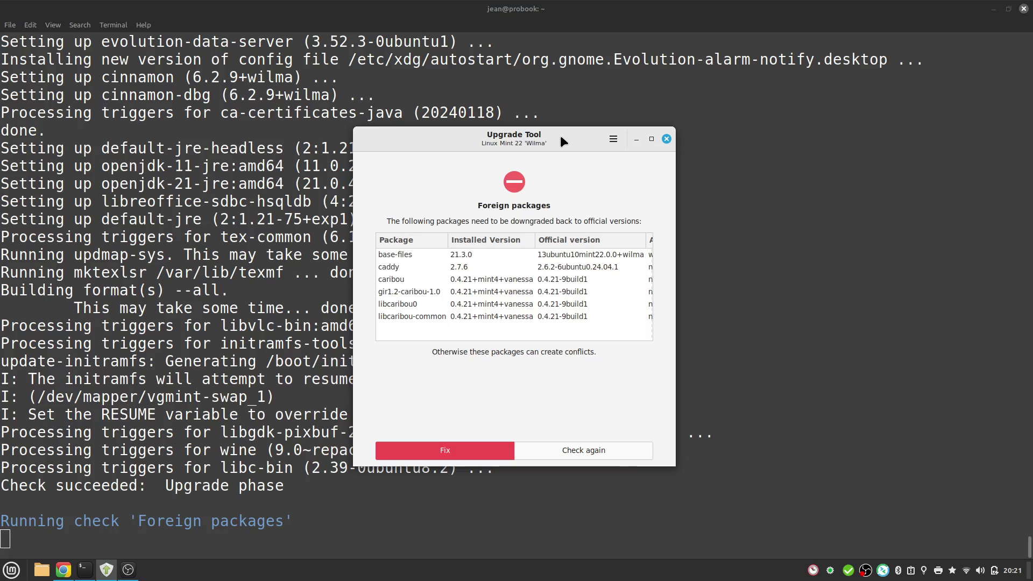
pyautogui.click(415, 450)
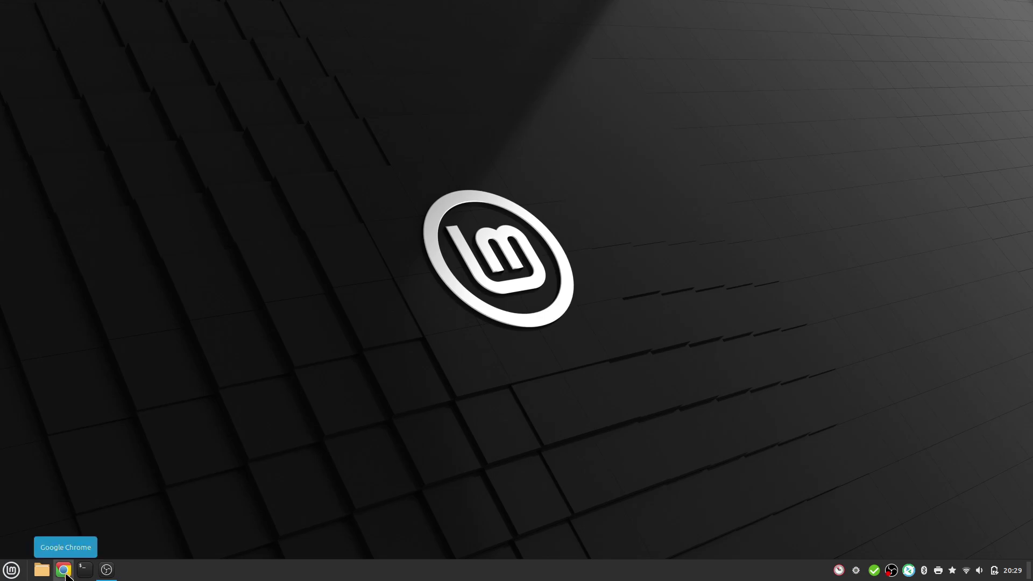
pyautogui.click(11, 569)
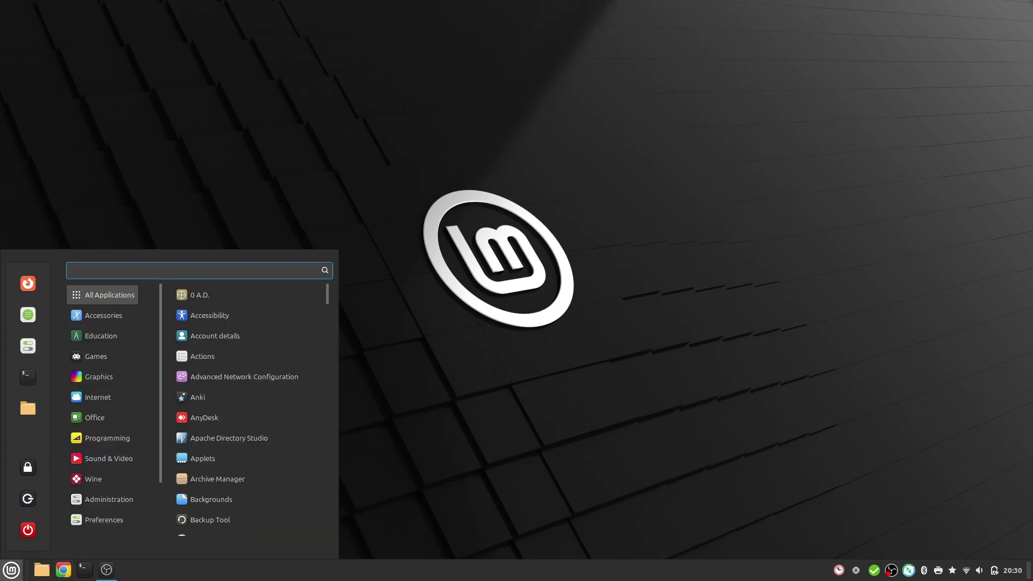
pyautogui.write('linux')
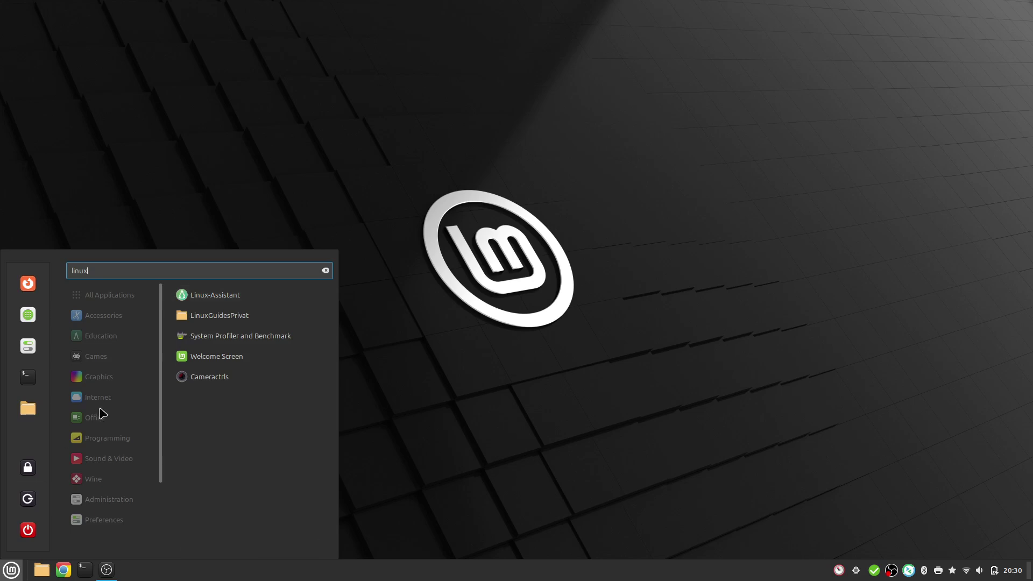
pyautogui.click(226, 352)
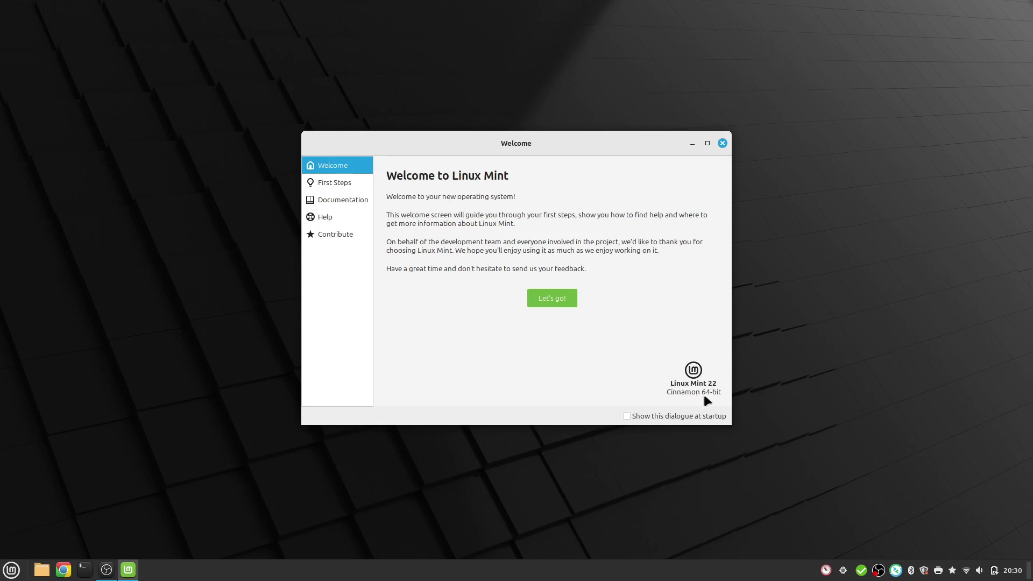
pyautogui.click(723, 143)
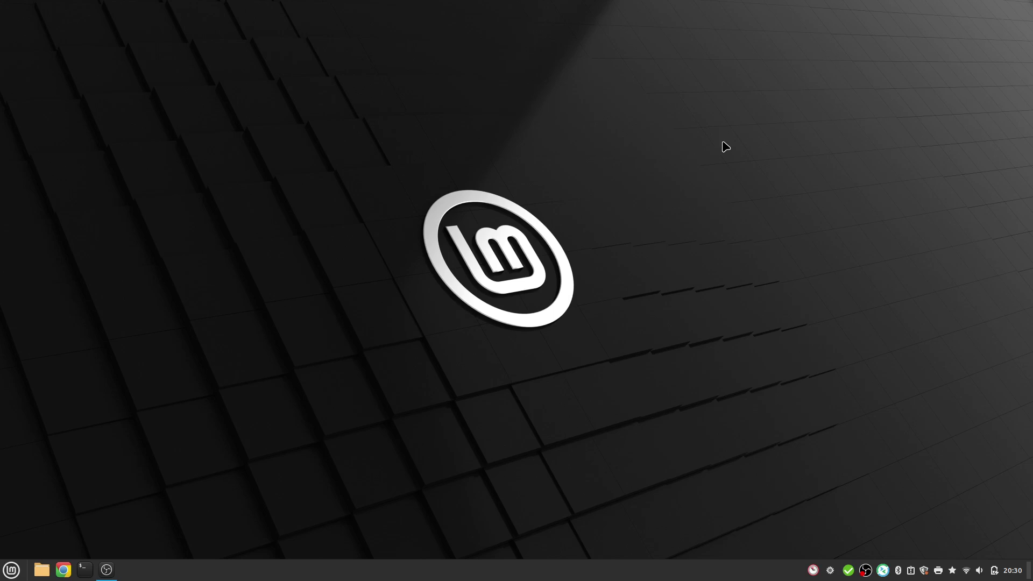
# Through Change Desktop Background, choose Wilma's Torres del Paine image, then close Backgrounds
pyautogui.click(11, 570)
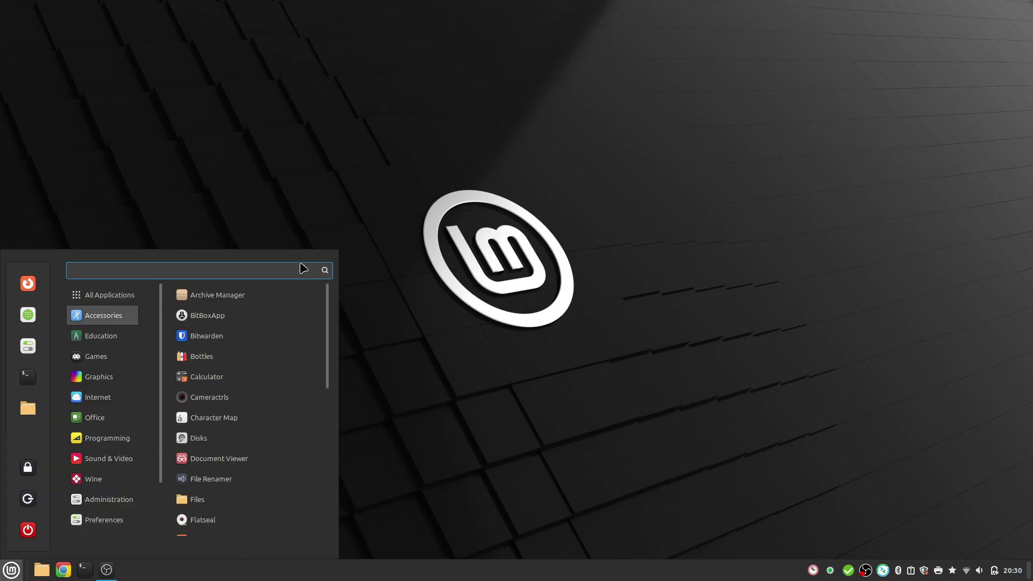
pyautogui.click(380, 244)
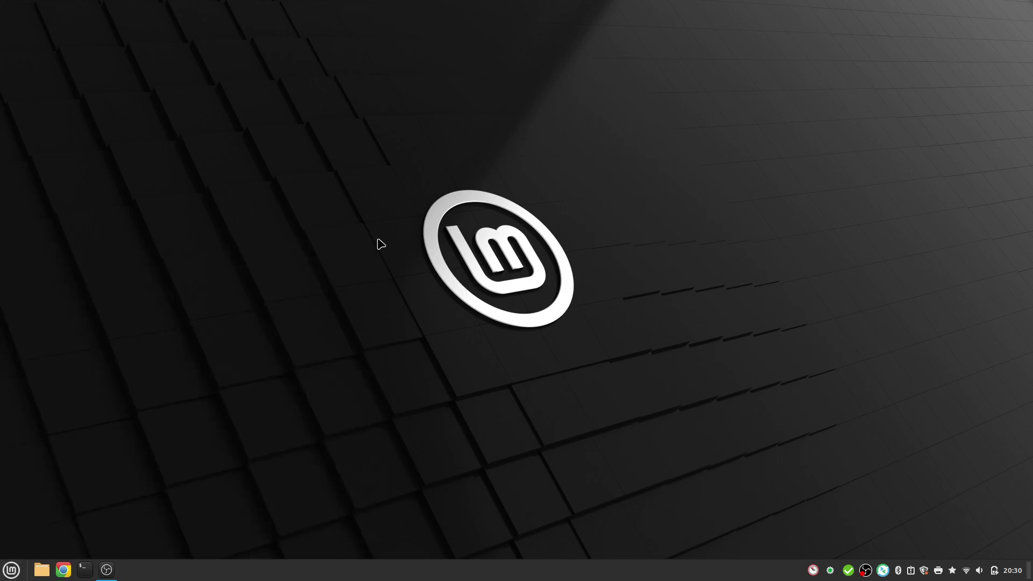
pyautogui.rightClick(445, 154)
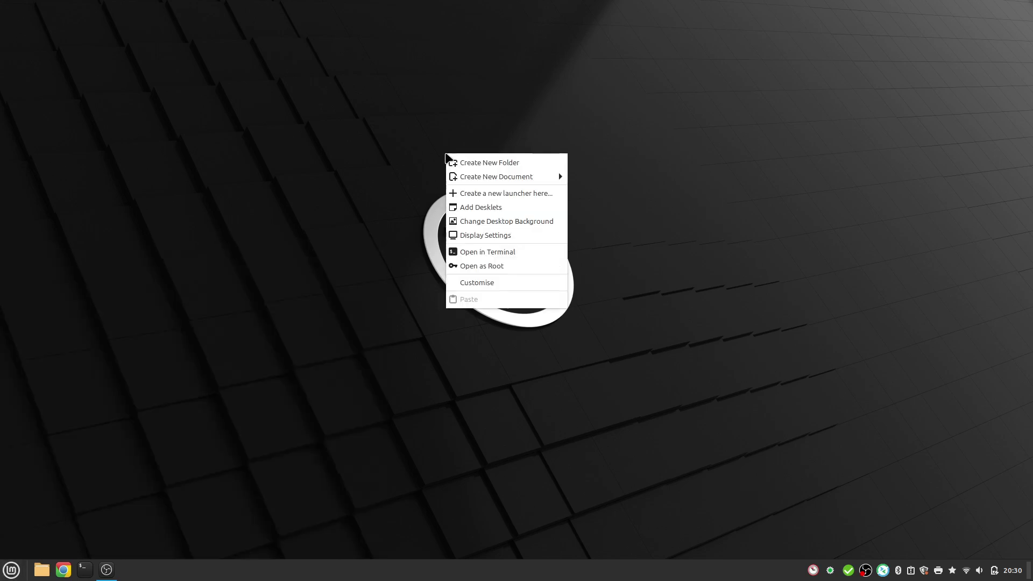
pyautogui.click(484, 221)
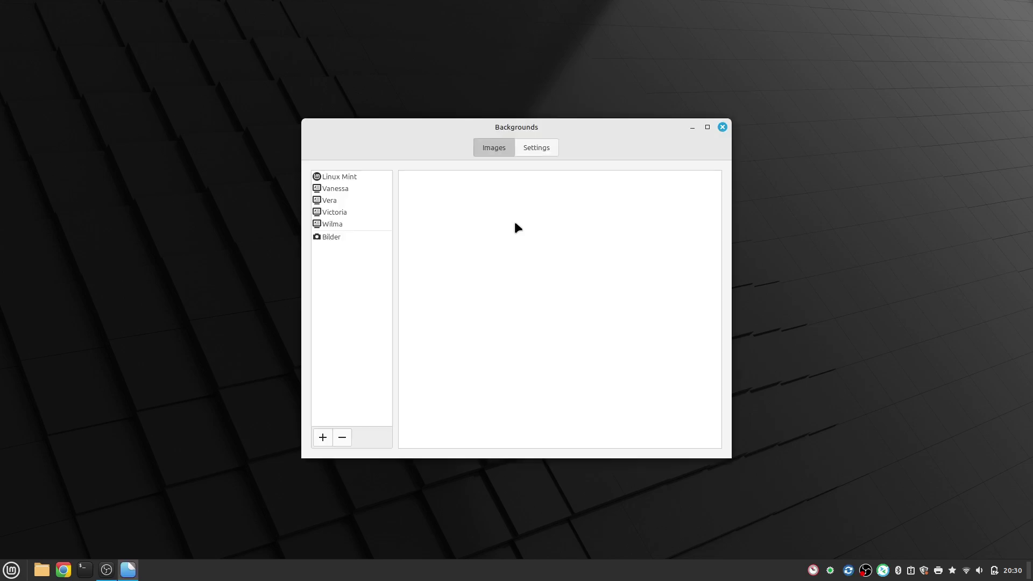
pyautogui.click(372, 225)
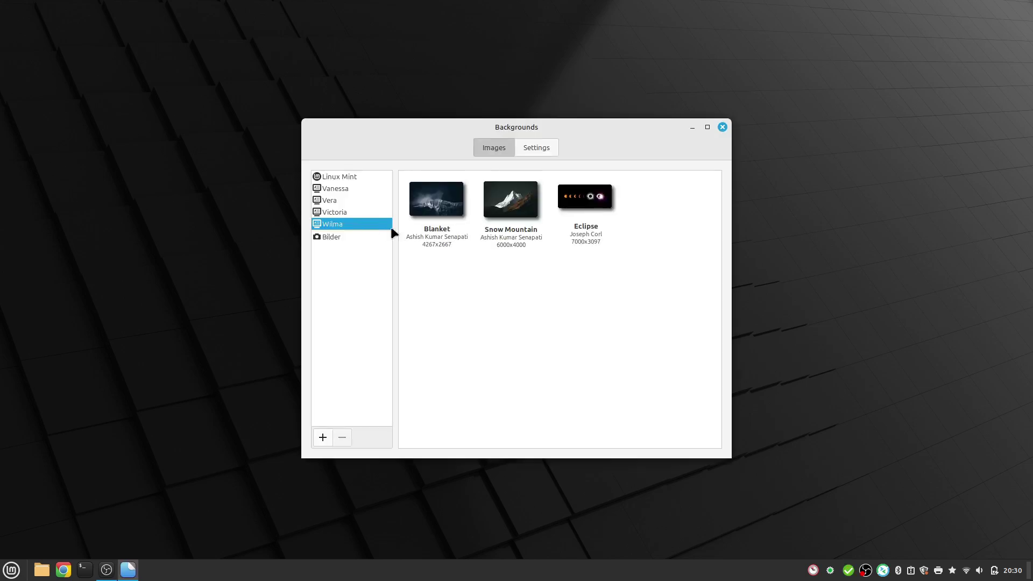
pyautogui.scroll(-3, 567, 313)
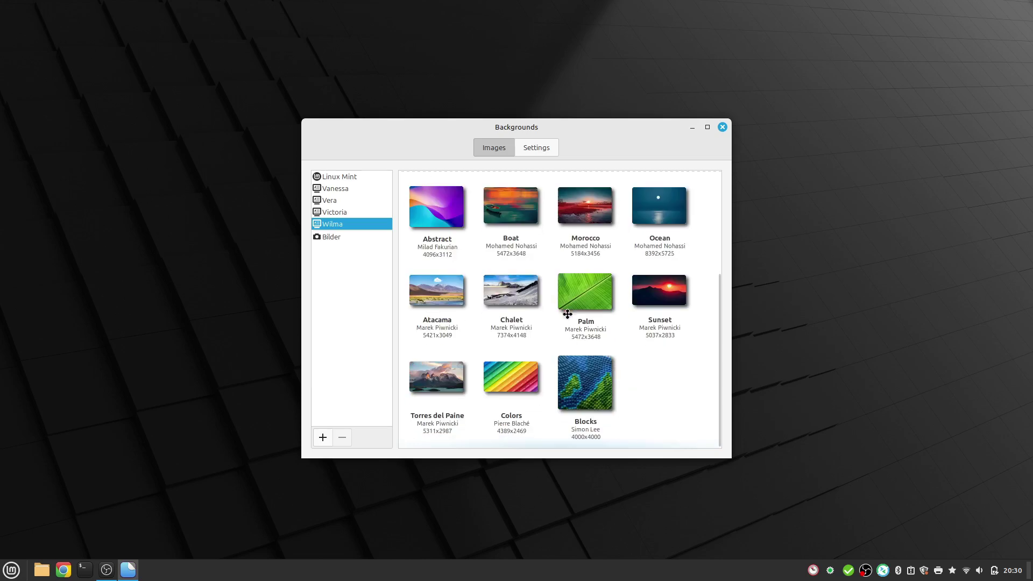
pyautogui.scroll(-2, 566, 313)
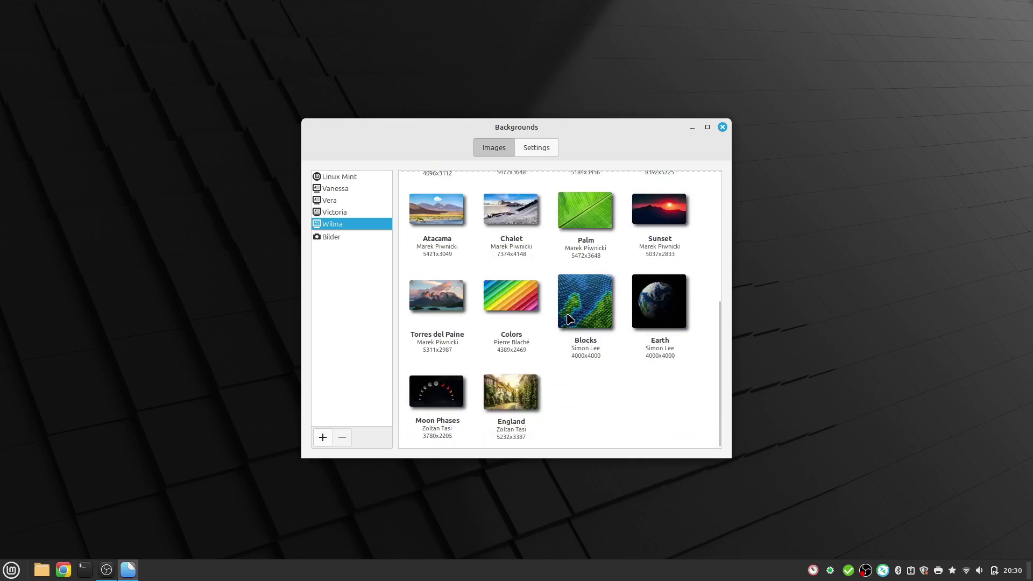
pyautogui.click(428, 282)
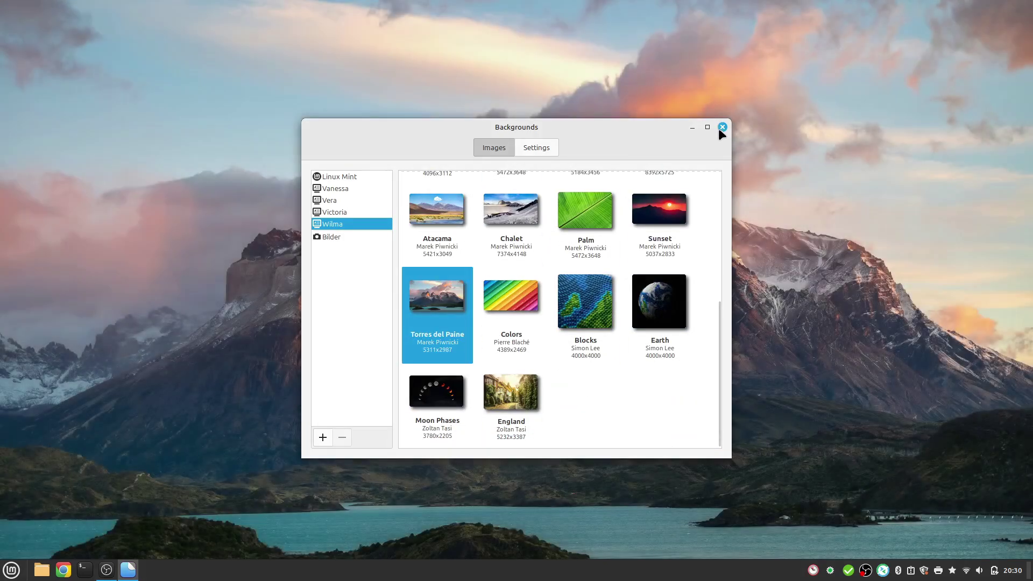
pyautogui.click(722, 128)
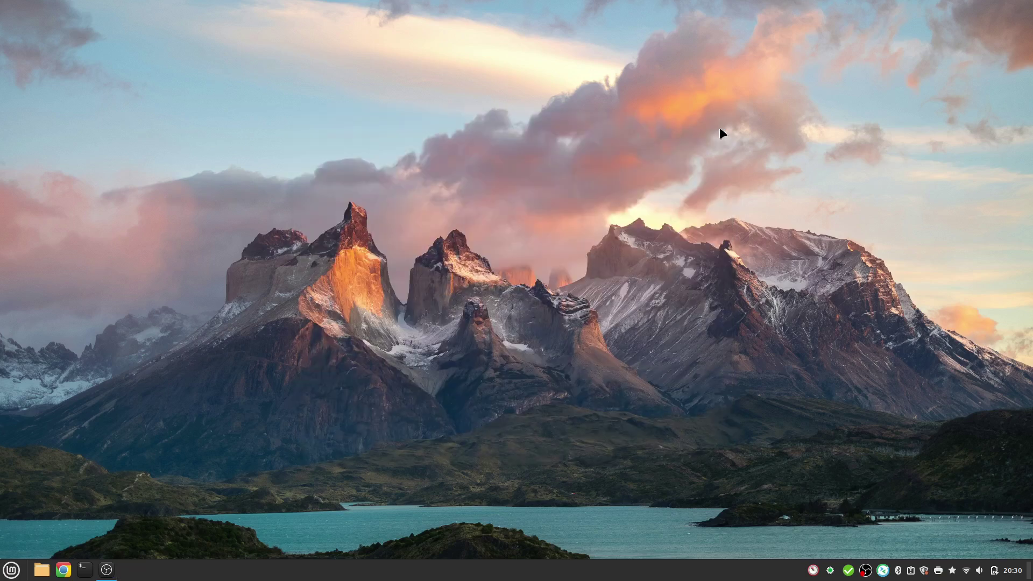